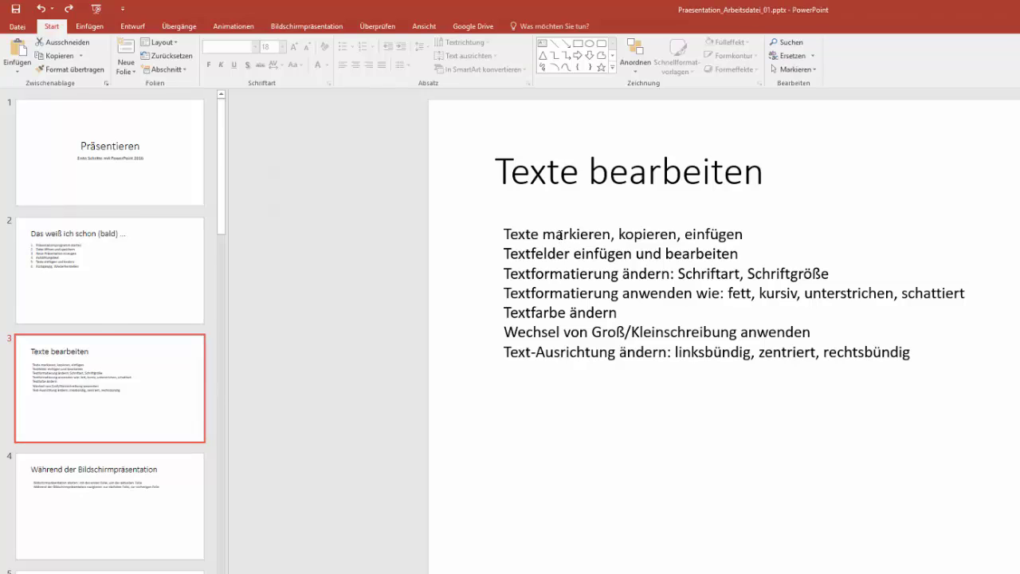
# Practise selecting 'markieren' by double-click and the whole first list line by triple-click.
pyautogui.doubleClick(560, 239)
pyautogui.click(560, 237)
pyautogui.tripleClick(560, 236)
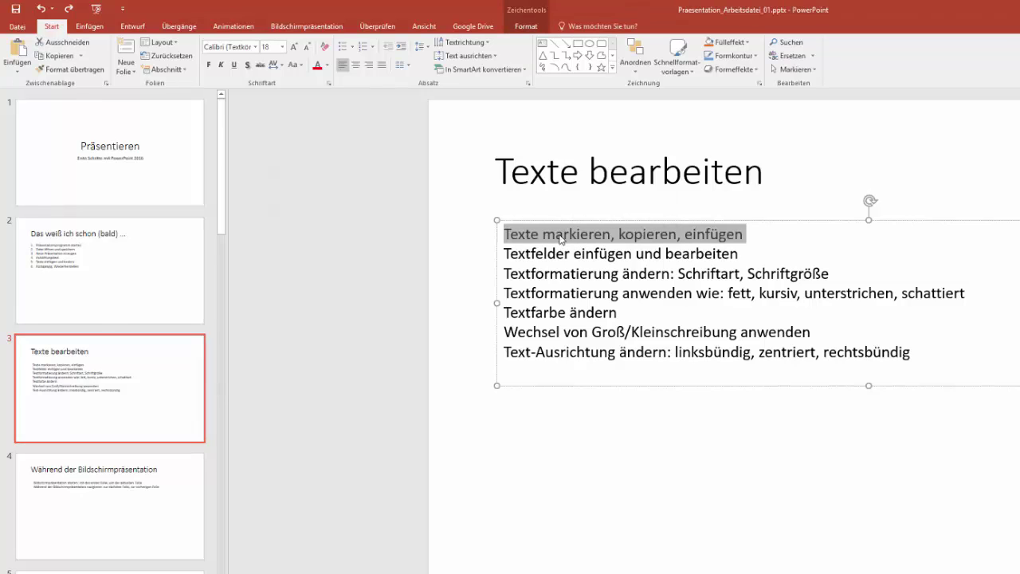
pyautogui.doubleClick(560, 236)
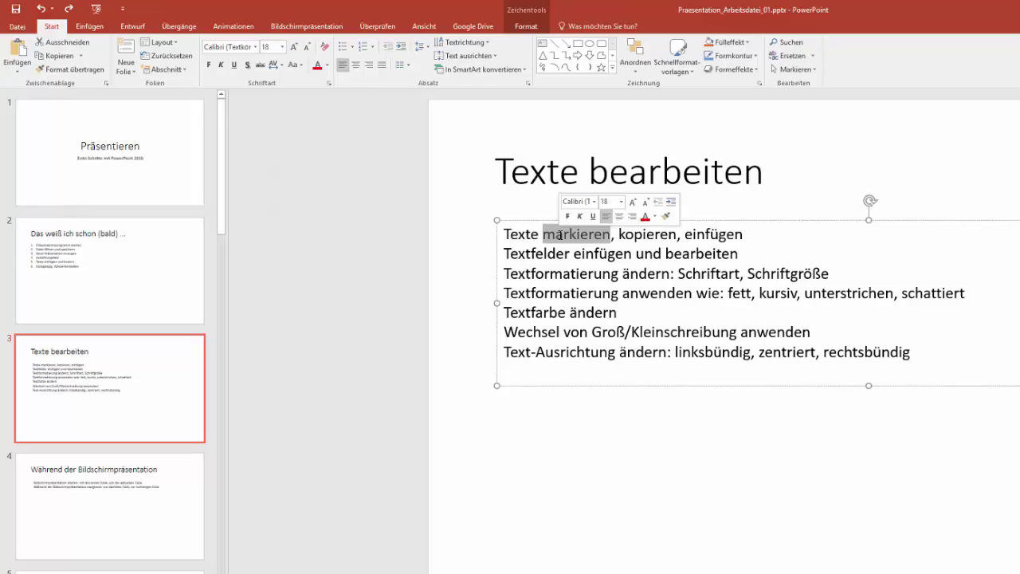
pyautogui.tripleClick(560, 235)
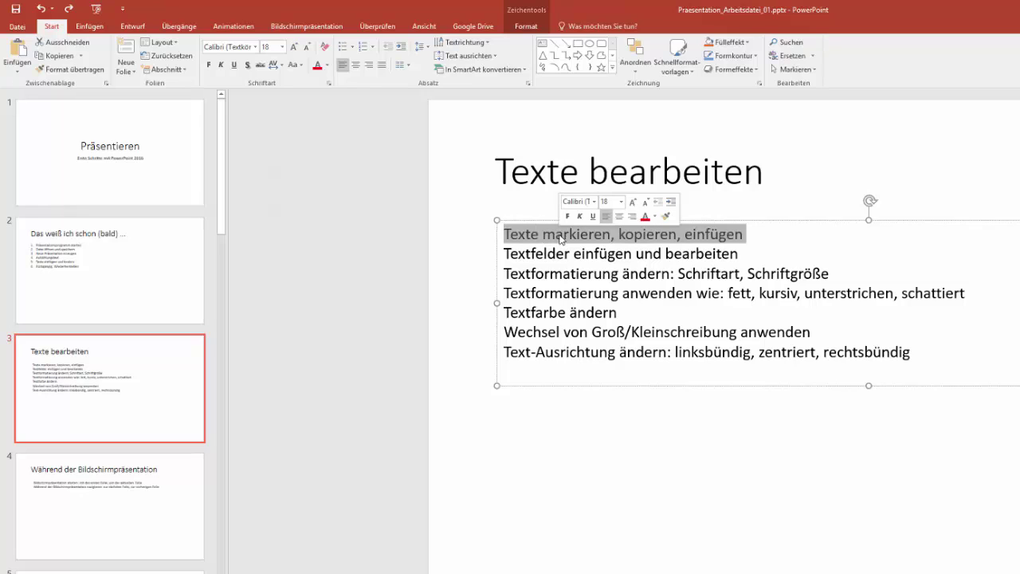
pyautogui.click(560, 239)
# Drag-select across several list lines, then select 'kopieren' and bring up its context menu.
pyautogui.moveTo(543, 233); pyautogui.dragTo(665, 299)
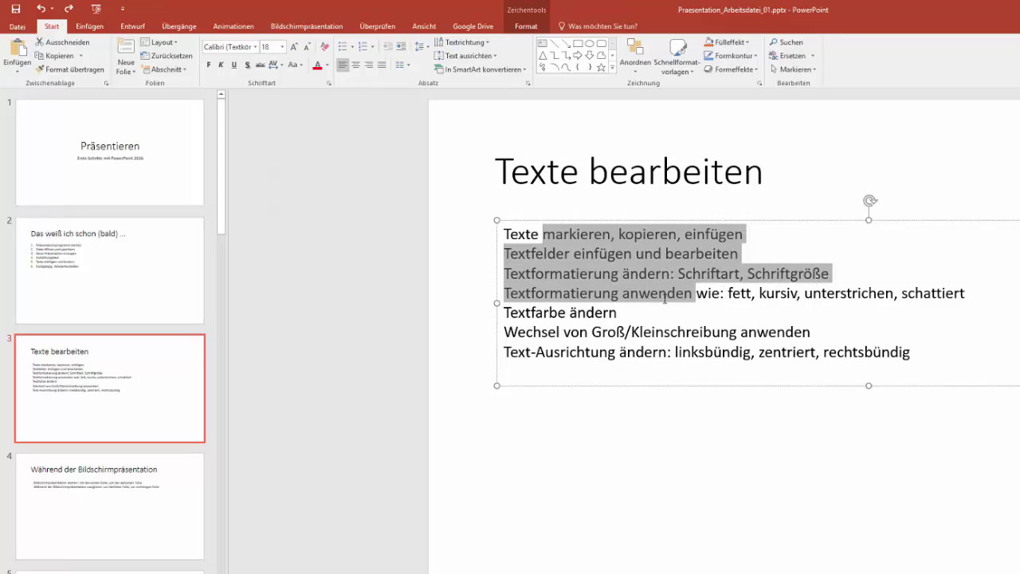
pyautogui.moveTo(665, 299); pyautogui.dragTo(678, 236)
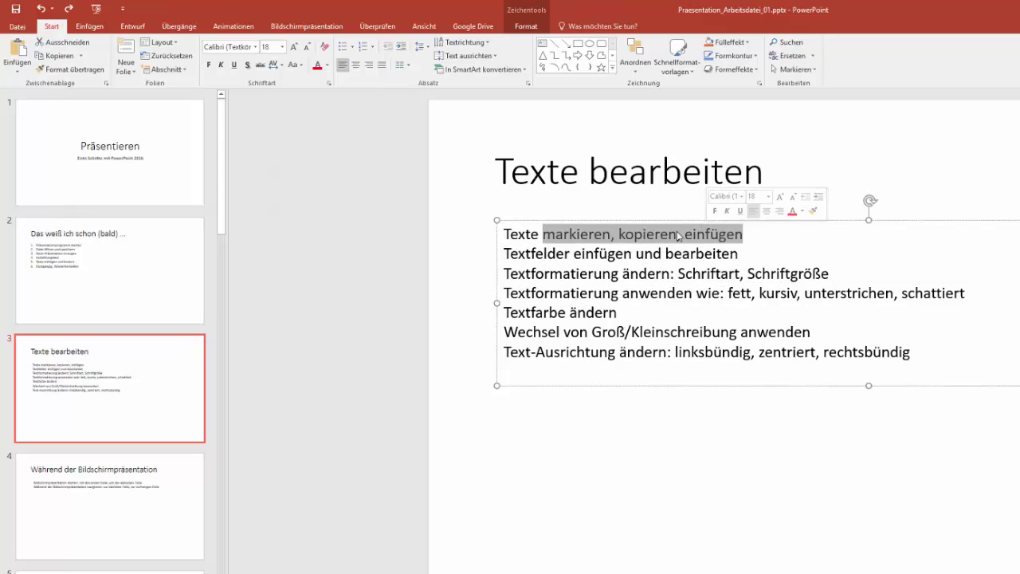
pyautogui.doubleClick(646, 234)
pyautogui.hotkey('ctrl', 'c')
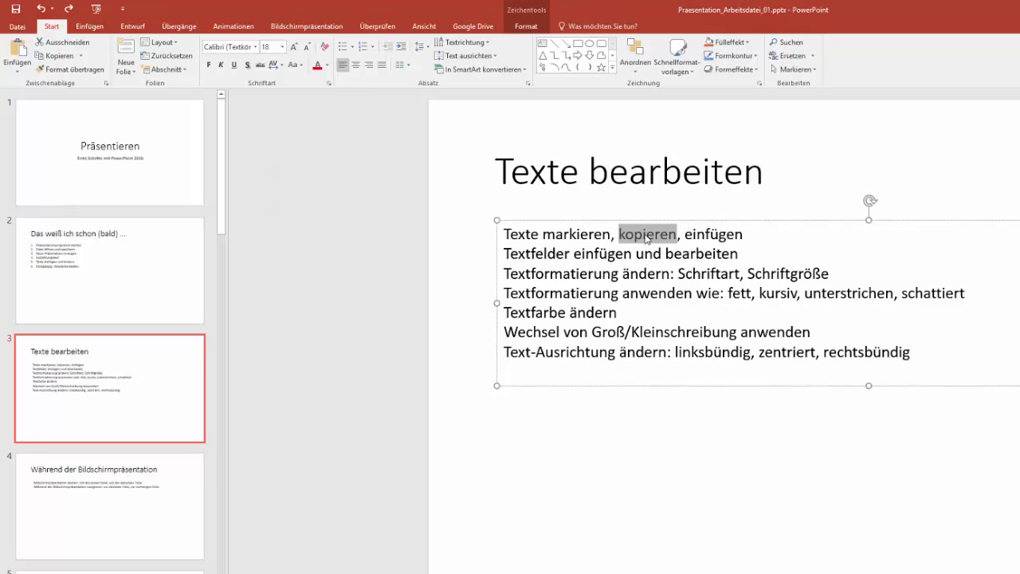
pyautogui.rightClick(646, 235)
pyautogui.click(315, 188)
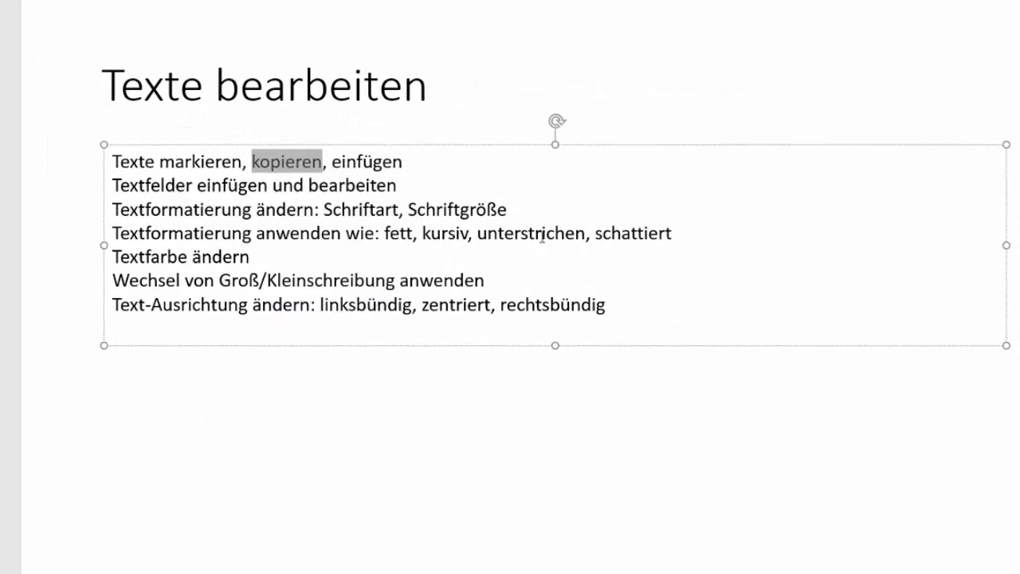
pyautogui.click(596, 320)
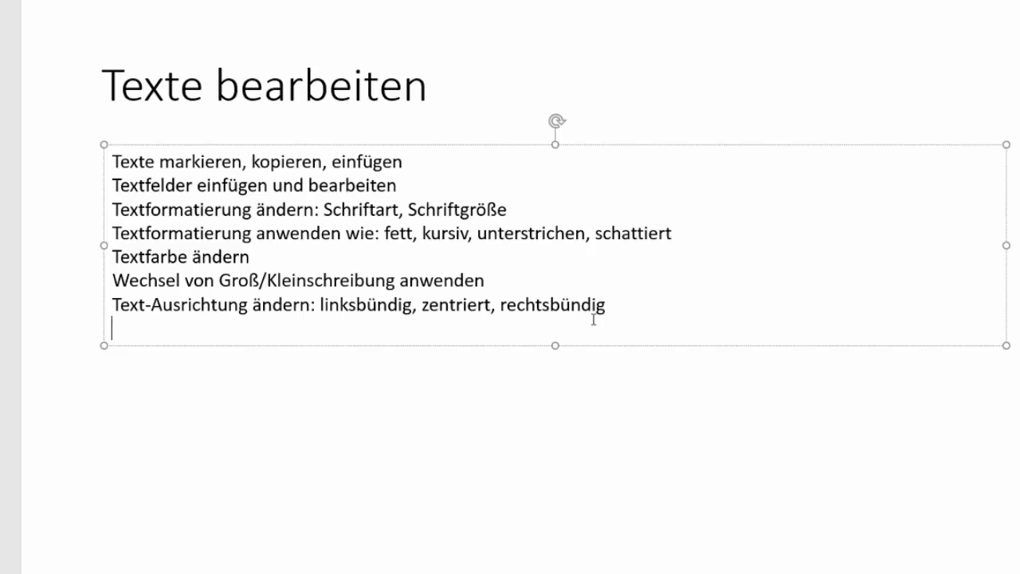
pyautogui.rightClick(128, 329)
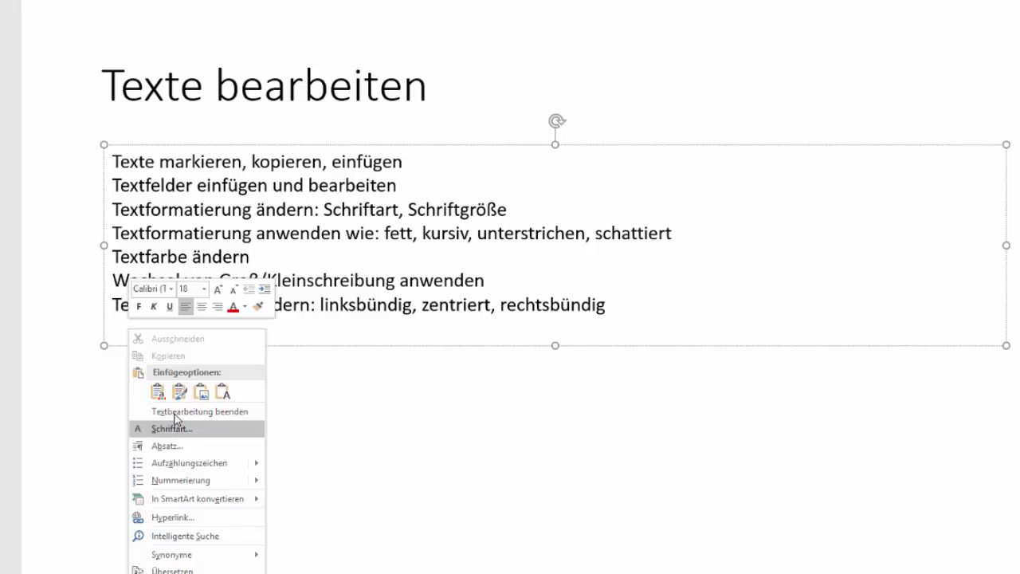
pyautogui.click(162, 392)
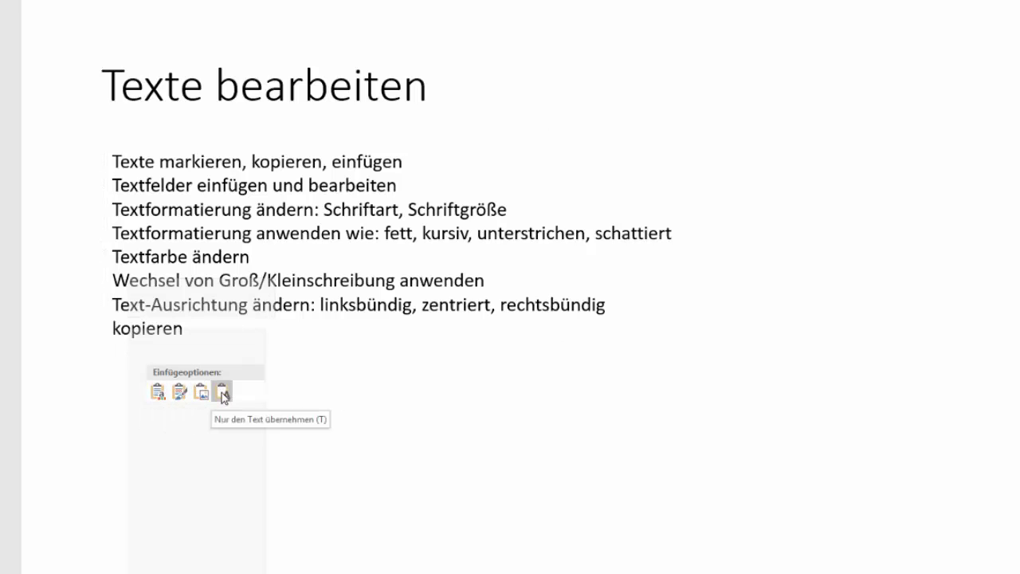
pyautogui.click(222, 392)
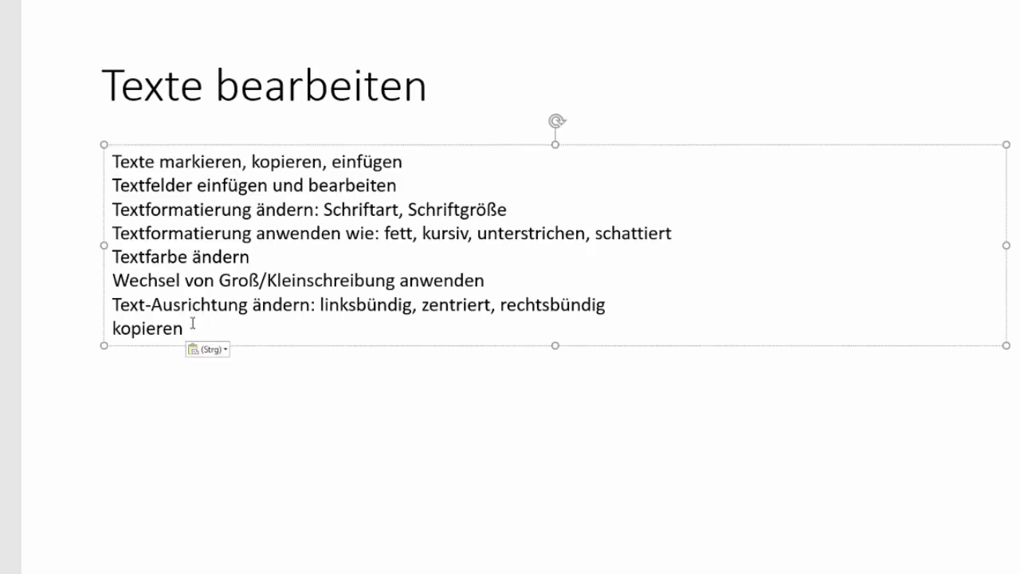
pyautogui.press('Return')
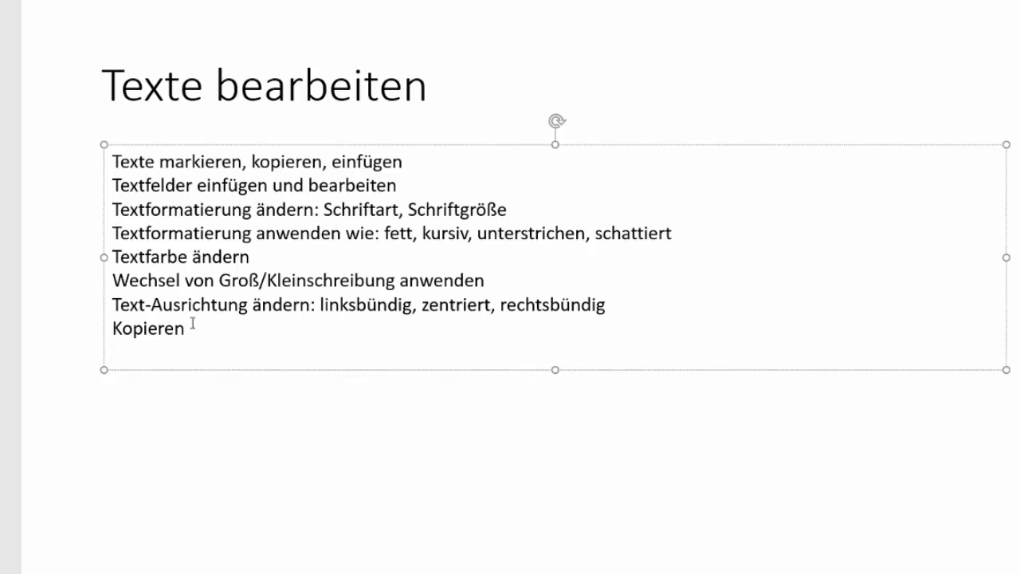
pyautogui.hotkey('ctrl', 'v')
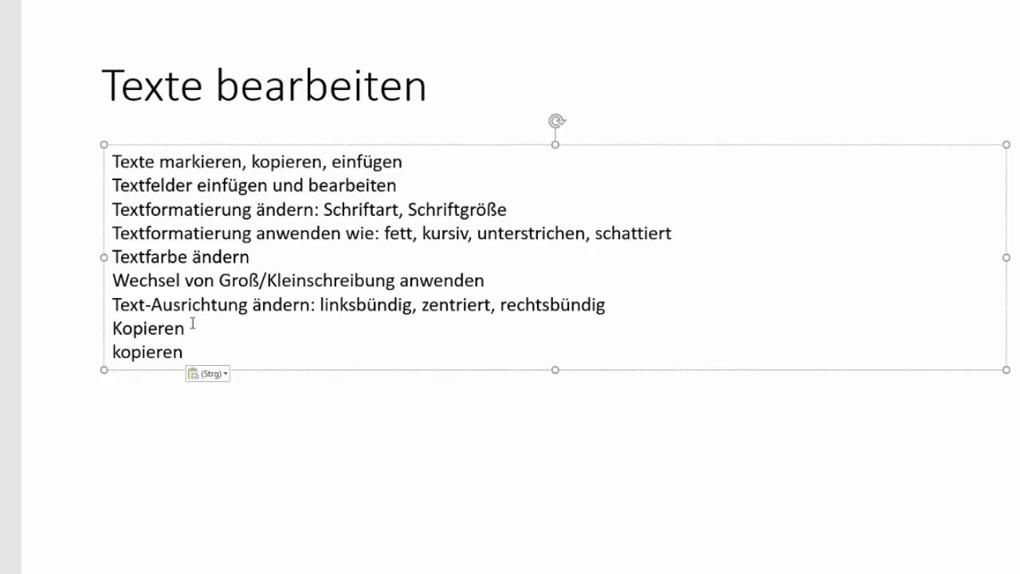
pyautogui.hotkey('shift', 'Home')
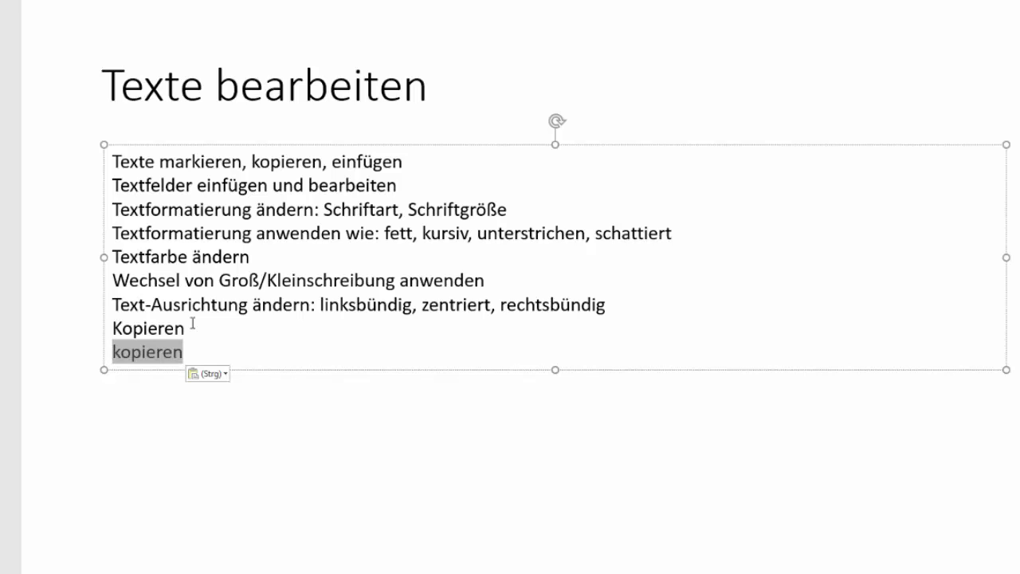
pyautogui.press('Delete')
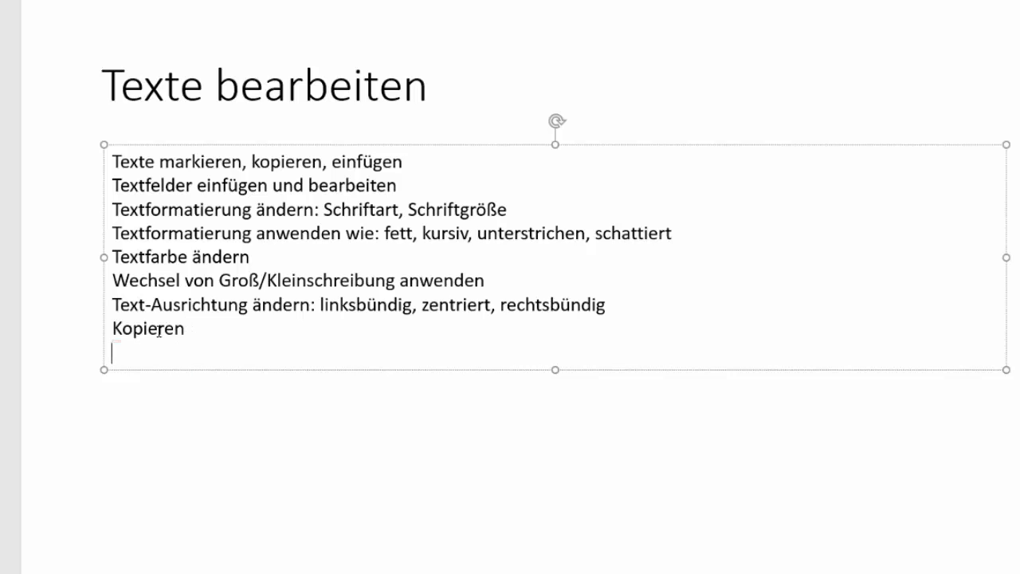
pyautogui.doubleClick(161, 329)
pyautogui.rightClick(158, 336)
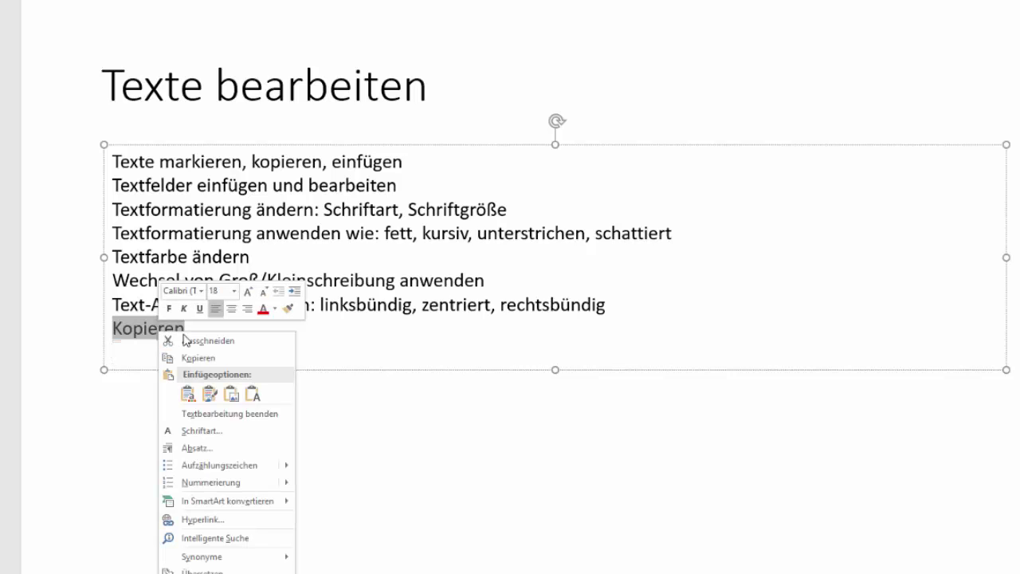
pyautogui.click(192, 342)
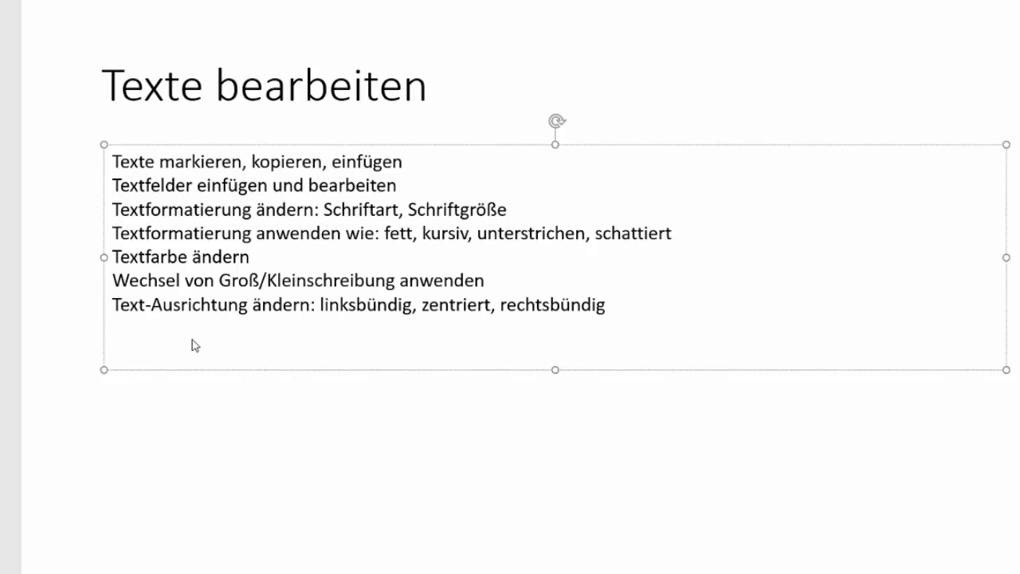
pyautogui.hotkey('ctrl', 'v')
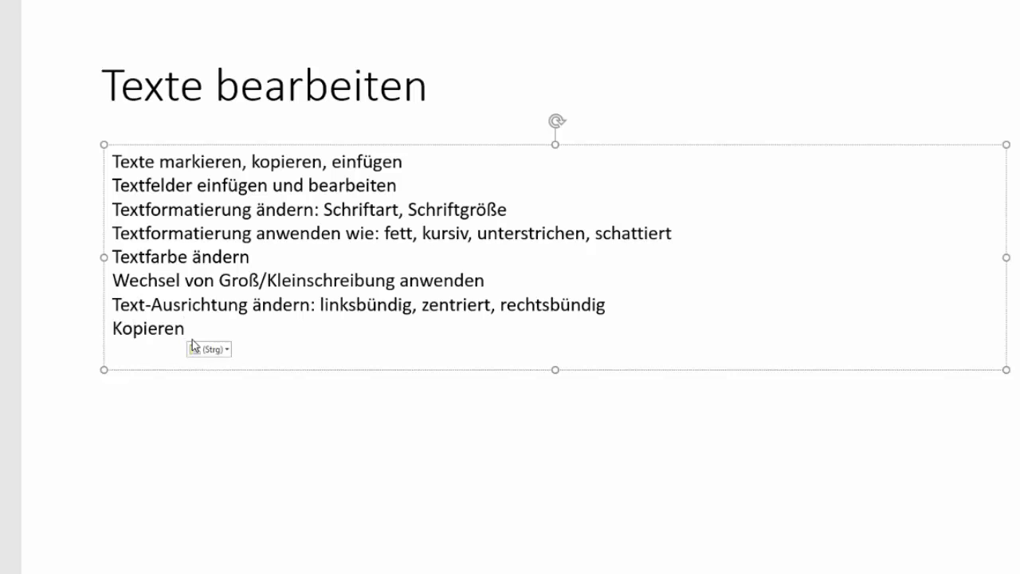
pyautogui.doubleClick(148, 330)
pyautogui.press('BackSpace')
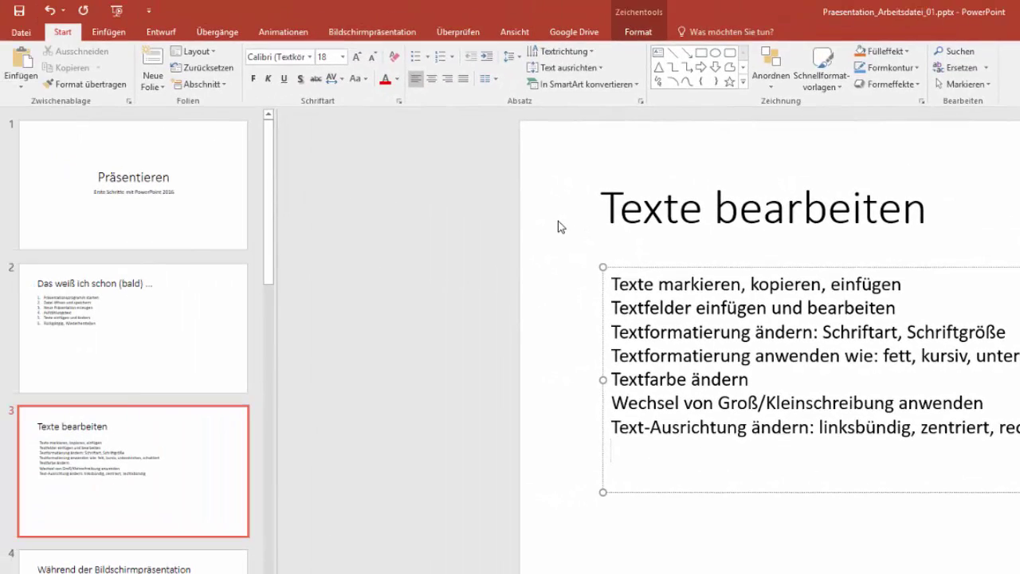
# Deselect the list, browse the Insert and Transitions features, then choose the Textfeld tool.
pyautogui.click(563, 224)
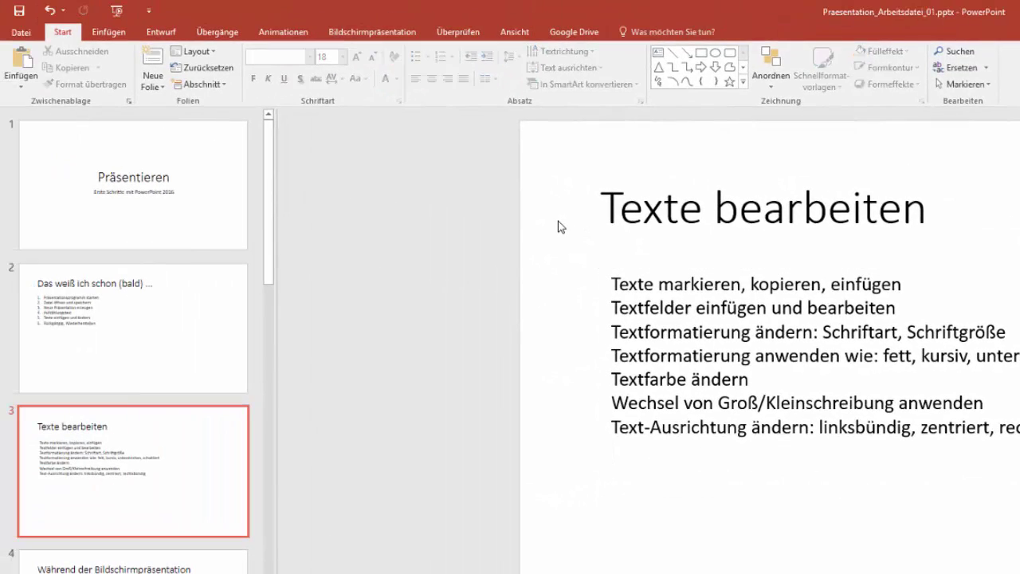
pyautogui.click(112, 34)
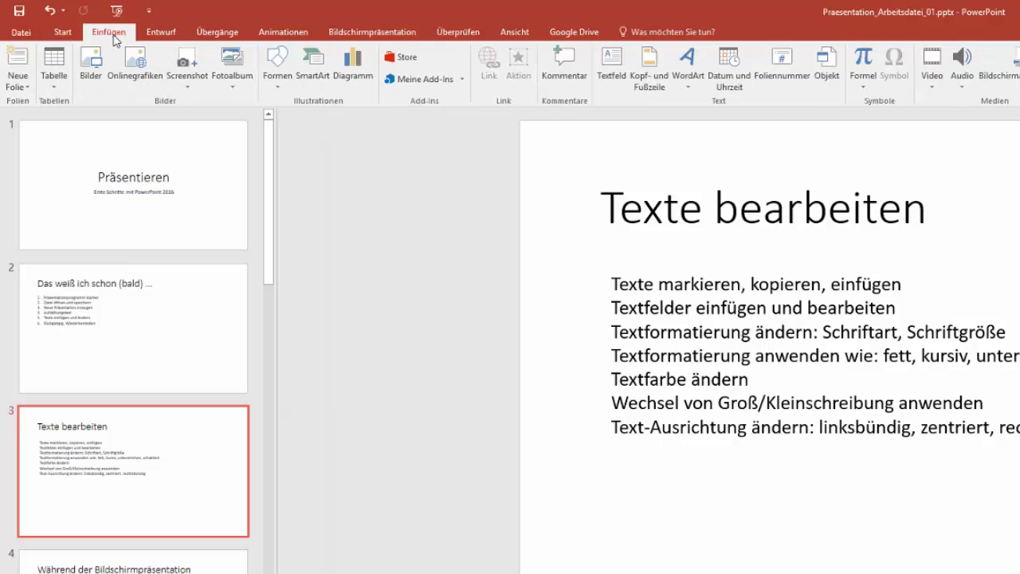
pyautogui.click(209, 34)
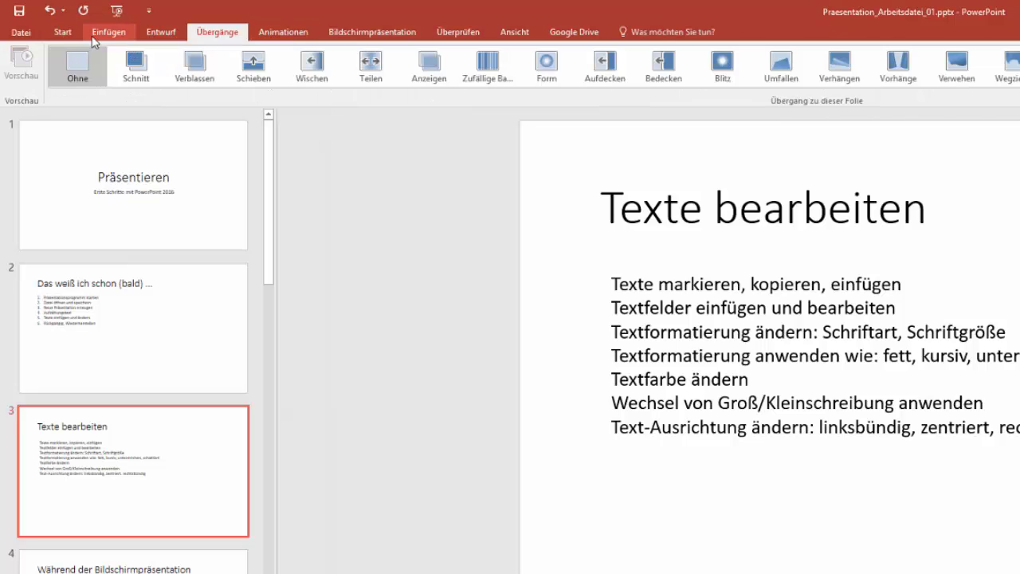
pyautogui.click(62, 33)
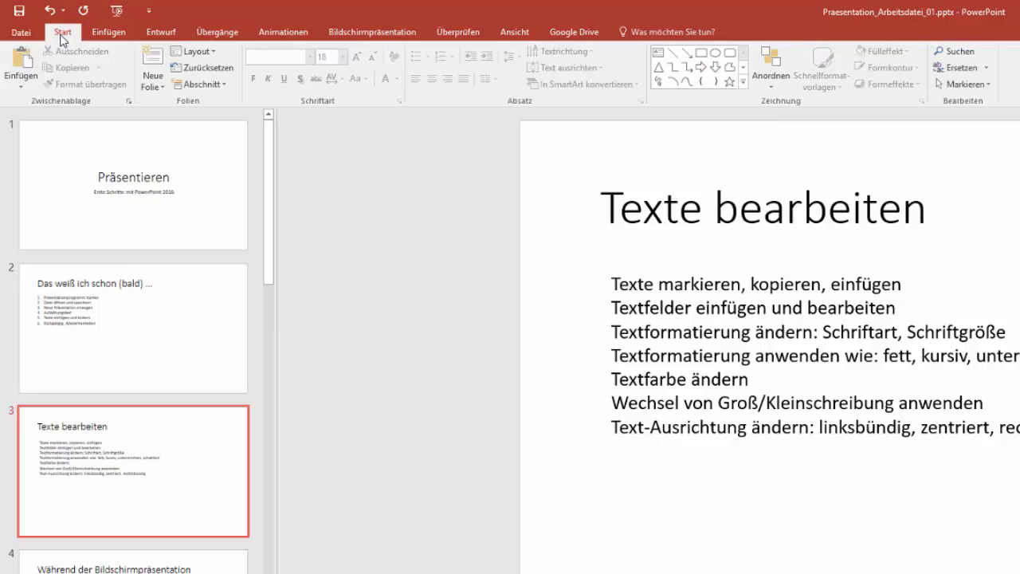
pyautogui.click(658, 53)
# Draw a text box below the list holding 'safasdfsadf', 'sadfsadf sadf' and 'sadf Safsadfsadf sadfsadfsadf'.
pyautogui.moveTo(594, 478); pyautogui.dragTo(890, 465)
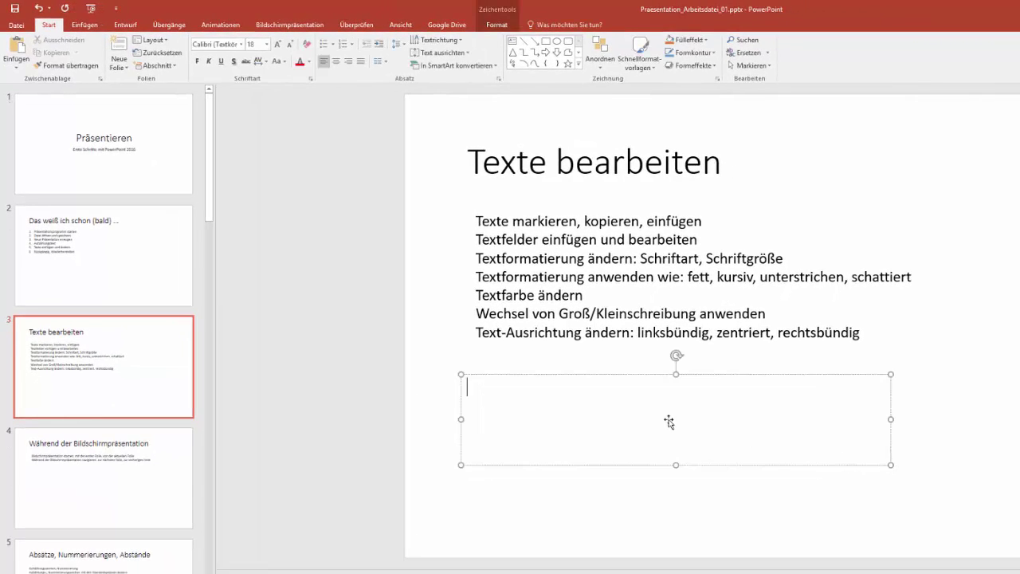
pyautogui.write('safasdf')
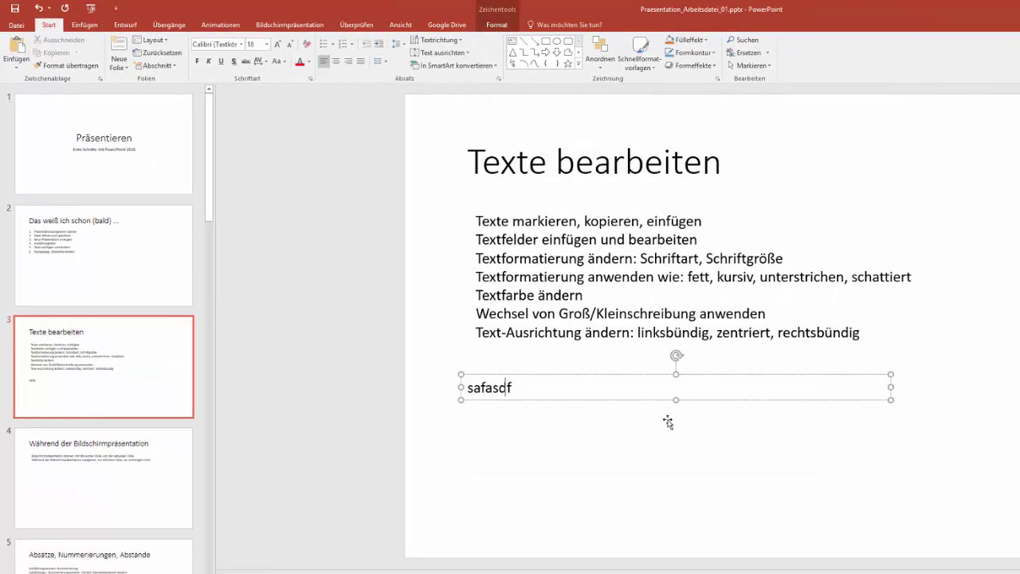
pyautogui.write('sadf')
pyautogui.press('Return')
pyautogui.write('sadfsadf sadf')
pyautogui.press('Return')
pyautogui.write('sad')
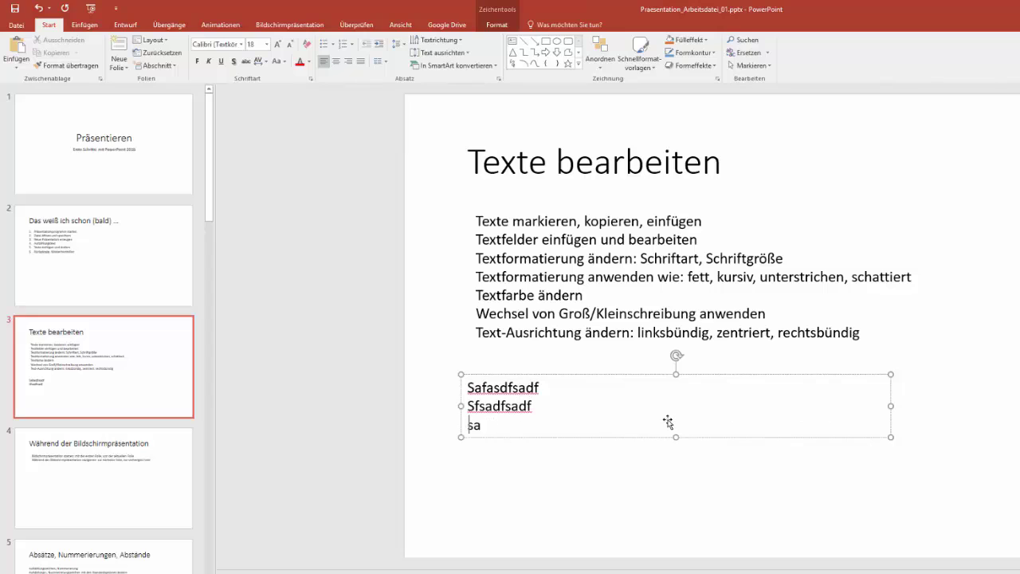
pyautogui.write('f')
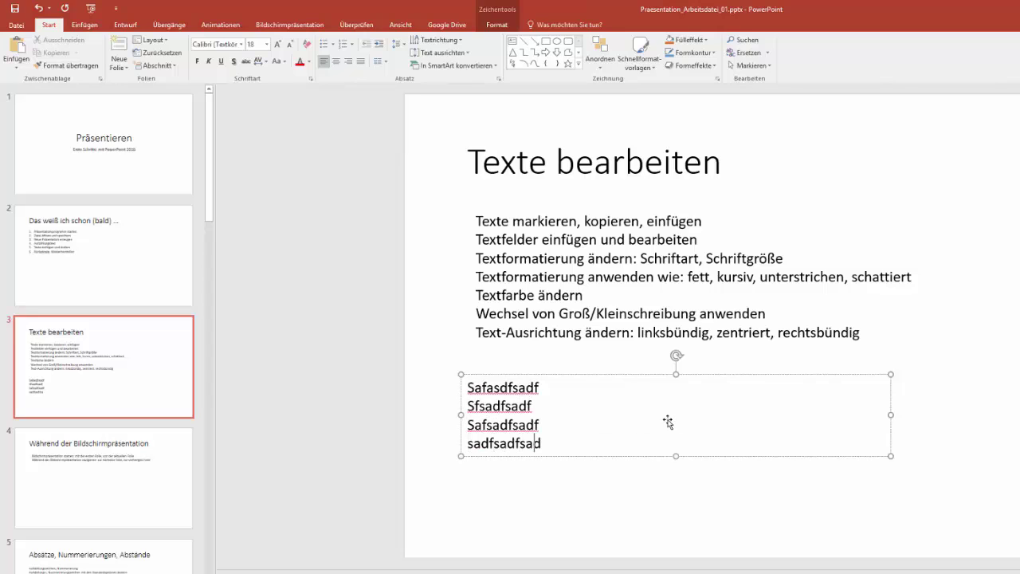
pyautogui.write(' Safsadfsadf sadfsadfsadf')
pyautogui.press('Up')
pyautogui.press('Up')
pyautogui.press('Down')
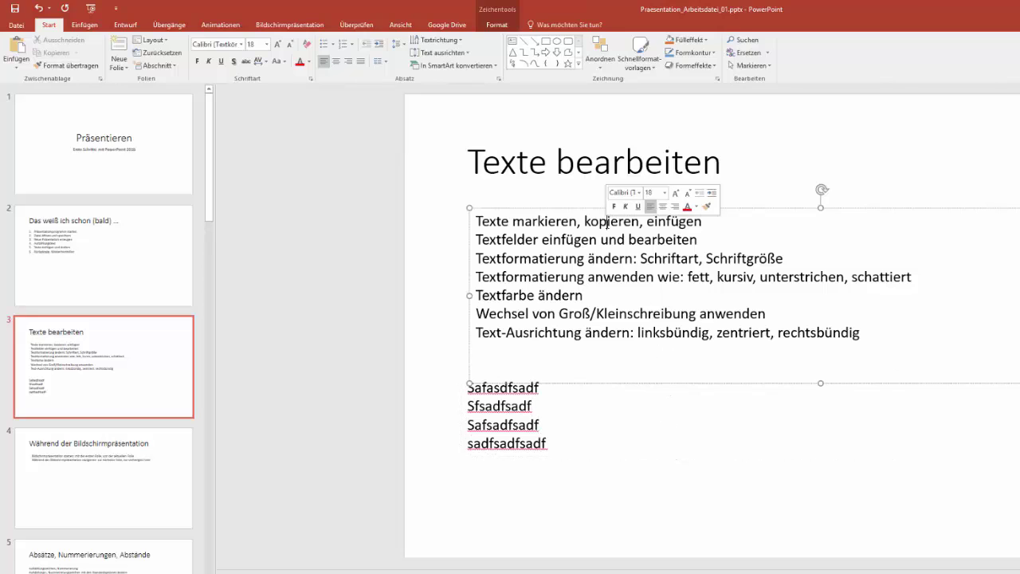
# Copy the first bullet line and paste it over the placeholder text in the new box.
pyautogui.tripleClick(608, 223)
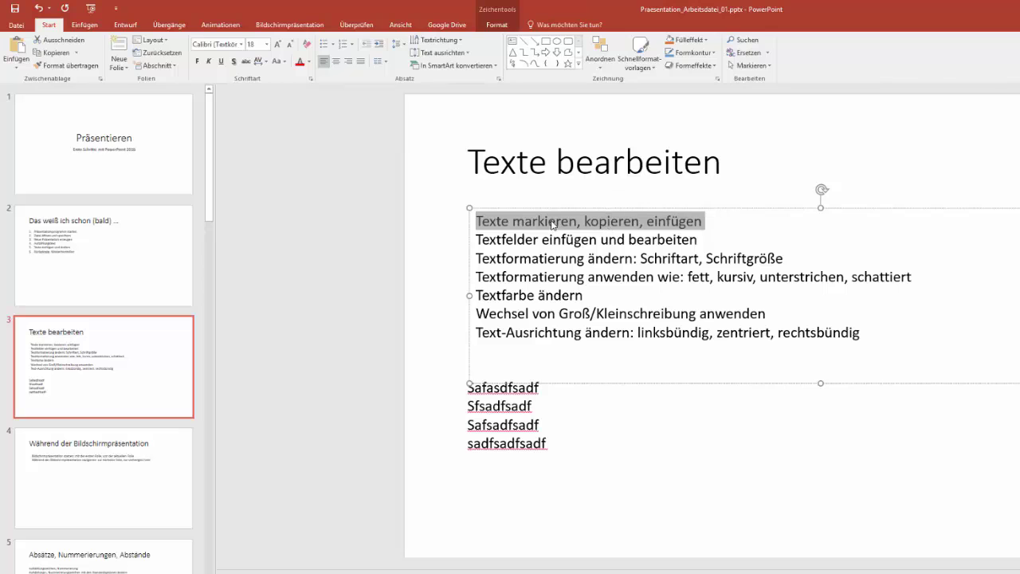
pyautogui.rightClick(552, 222)
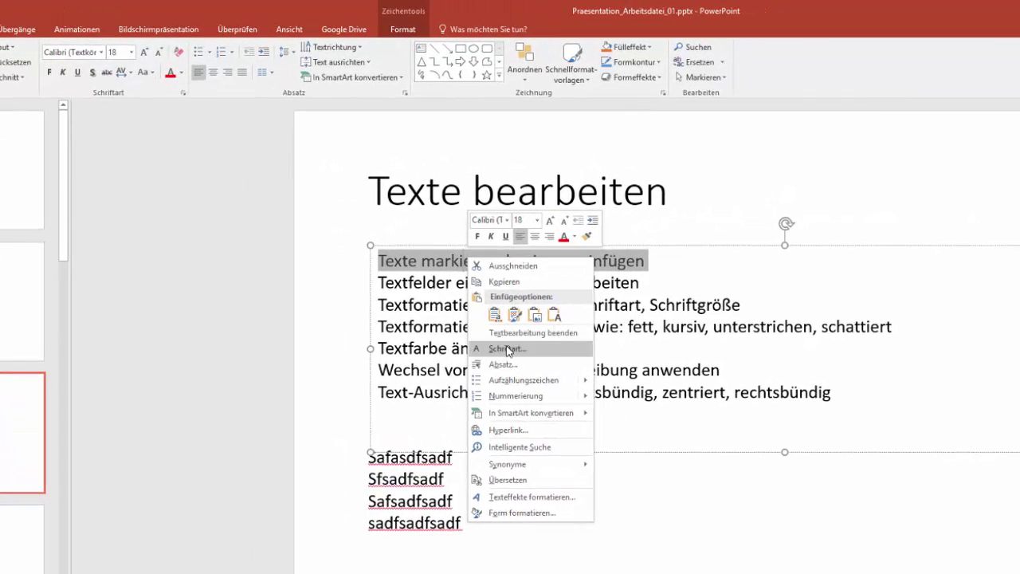
pyautogui.click(501, 283)
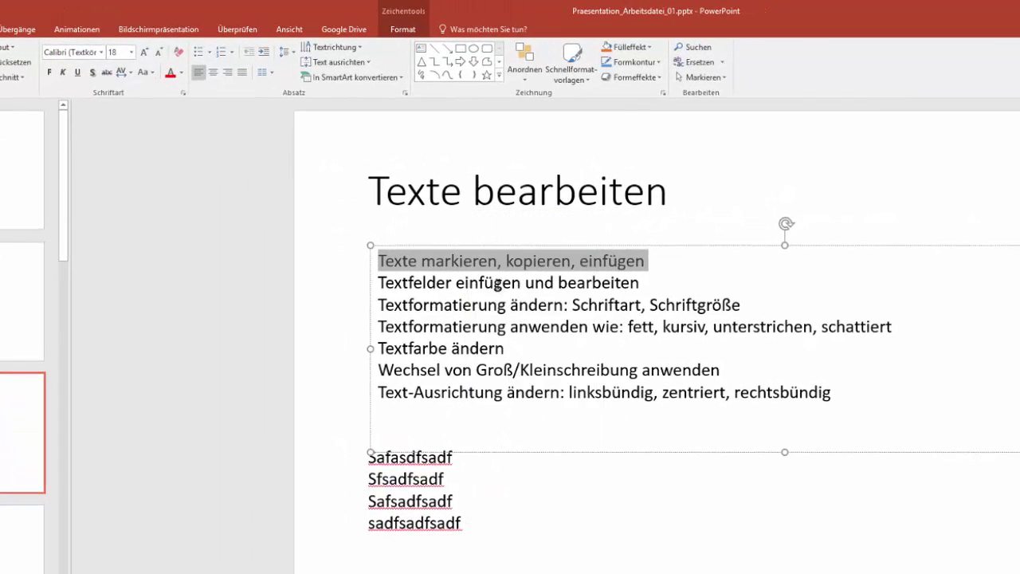
pyautogui.click(438, 500)
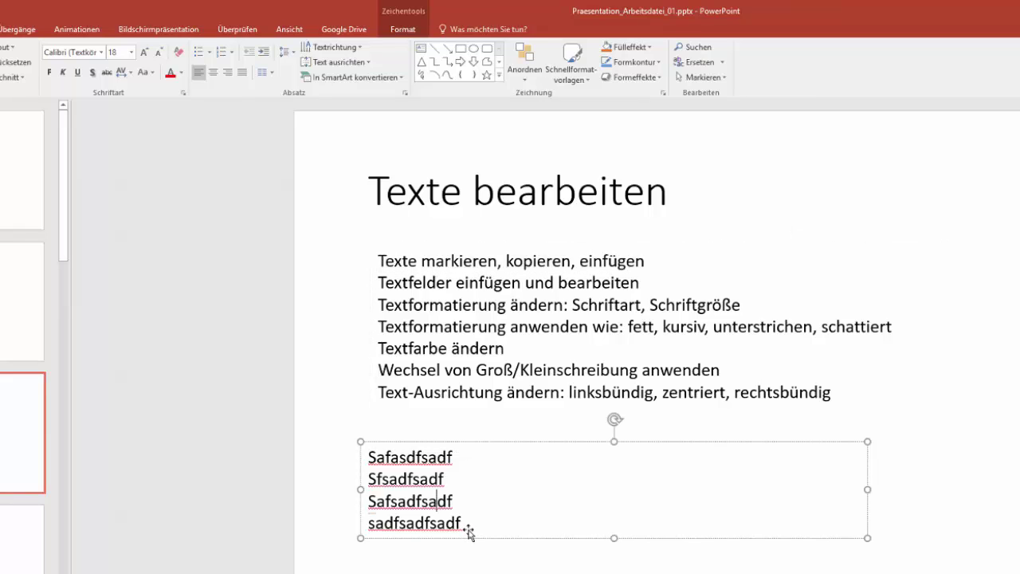
pyautogui.moveTo(463, 522); pyautogui.dragTo(366, 456)
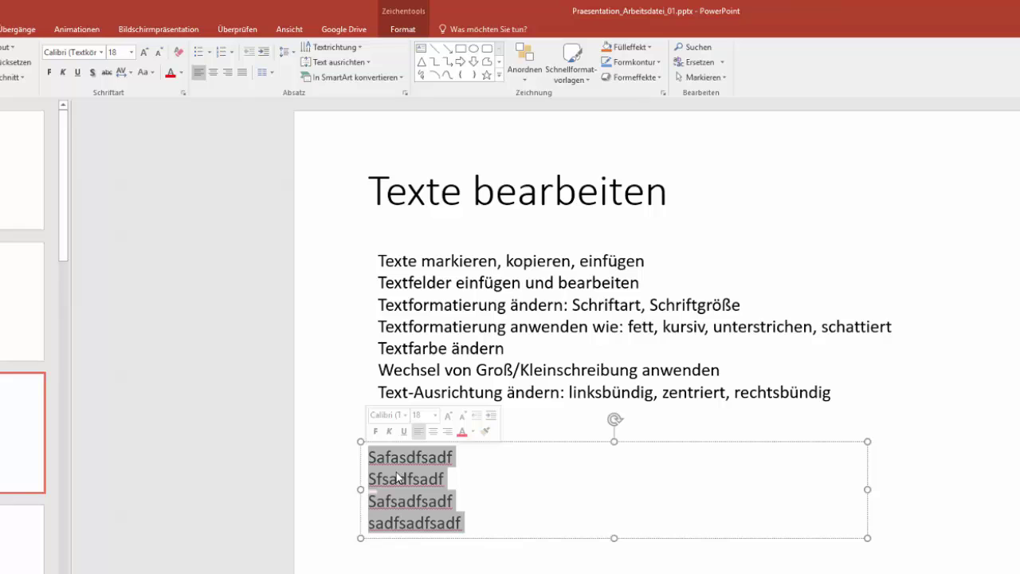
pyautogui.hotkey('ctrl', 'v')
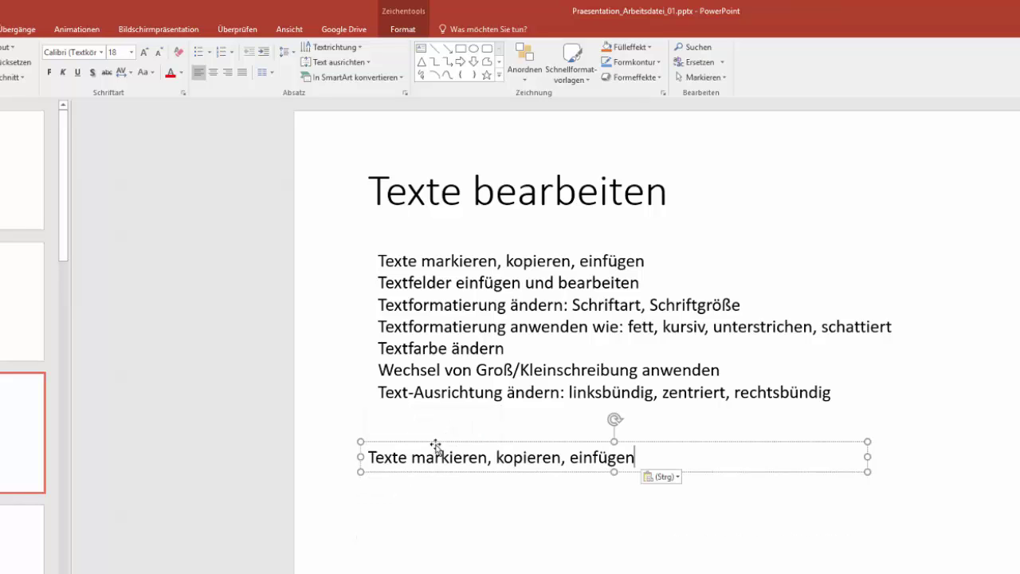
# Reposition the new text box under the list and keep it level.
pyautogui.moveTo(433, 441)
pyautogui.mouseDown()
pyautogui.moveTo(499, 448)
pyautogui.moveTo(609, 531)
pyautogui.mouseUp()
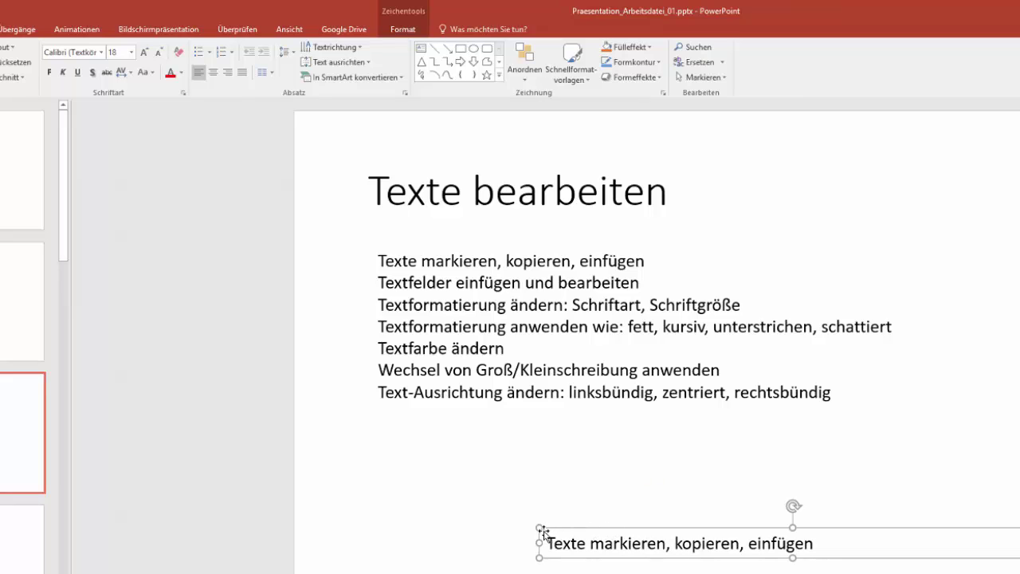
pyautogui.moveTo(539, 527); pyautogui.dragTo(460, 437)
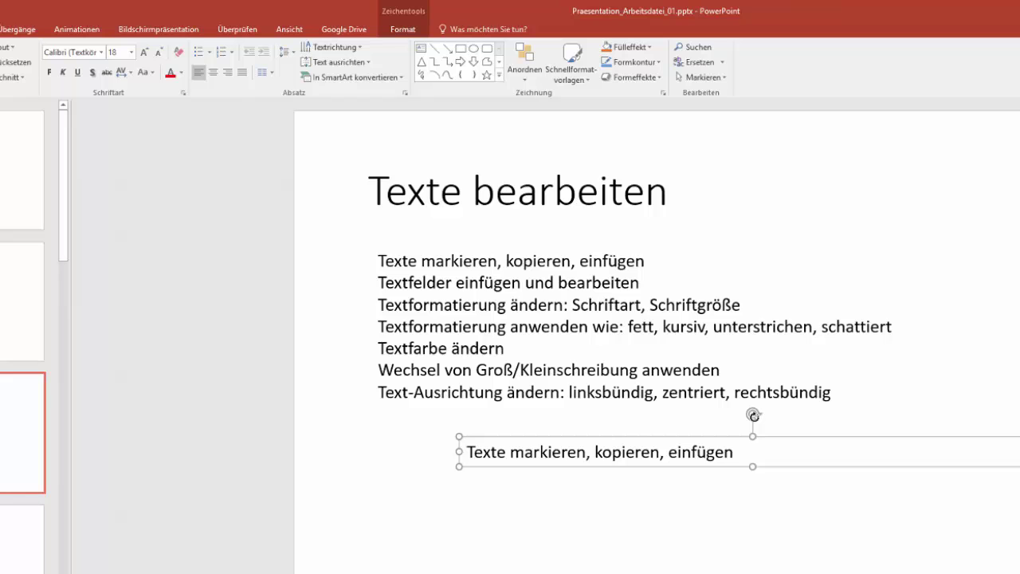
pyautogui.moveTo(754, 414)
pyautogui.mouseDown()
pyautogui.moveTo(755, 424)
pyautogui.moveTo(754, 414)
pyautogui.mouseUp()
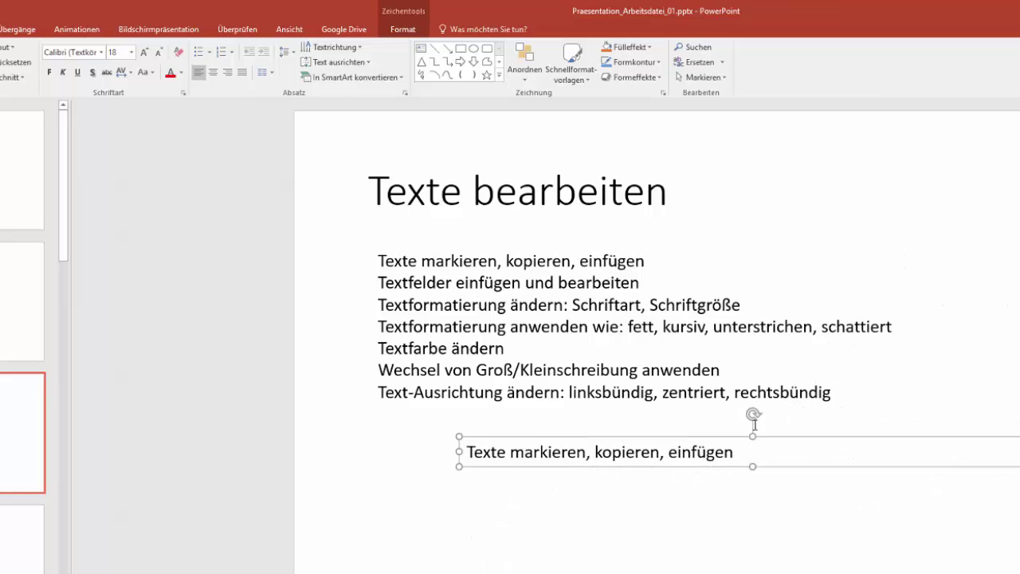
# Give 'markieren' in the new text box the AR CENA font.
pyautogui.doubleClick(550, 453)
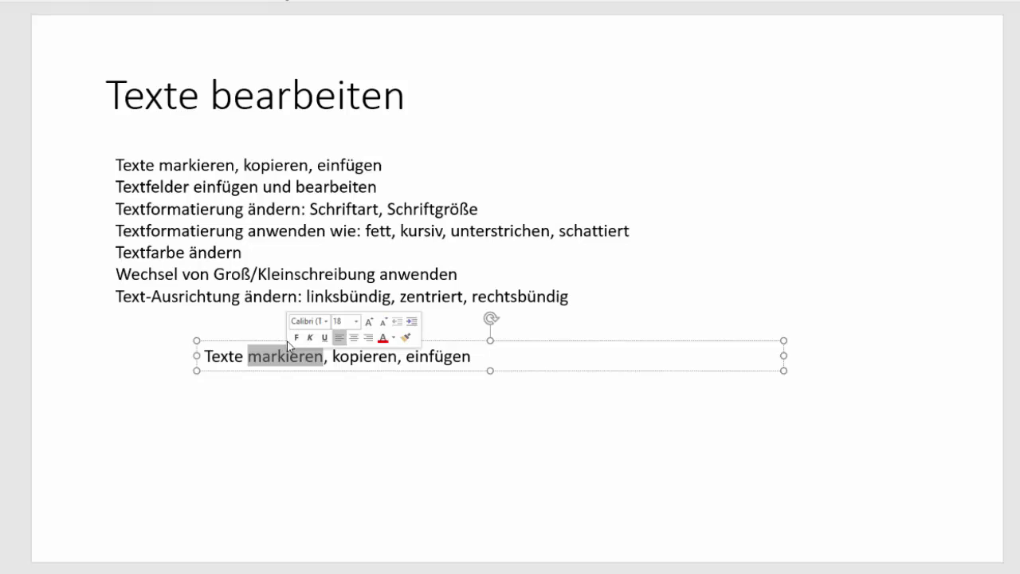
pyautogui.click(325, 322)
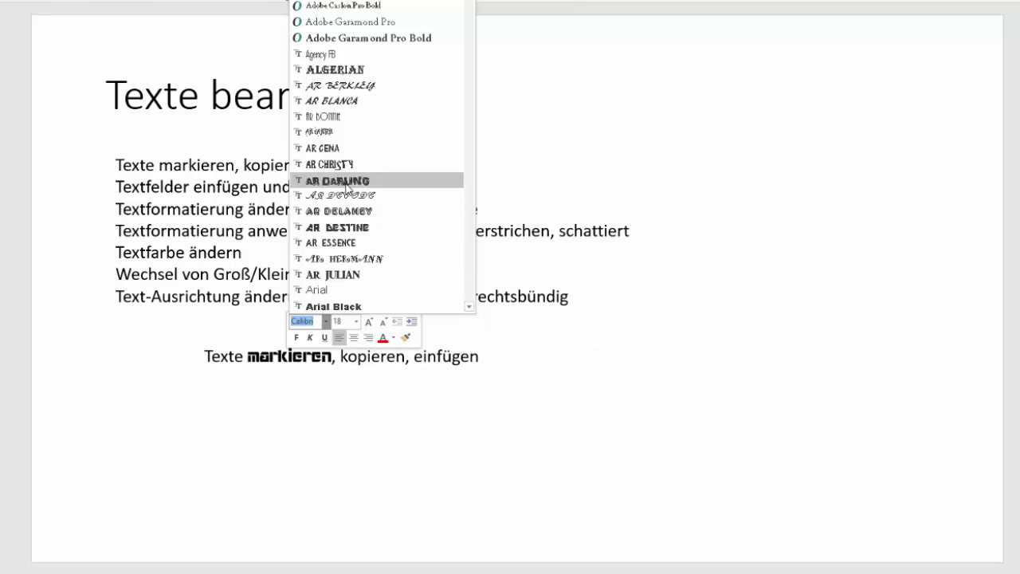
pyautogui.click(337, 150)
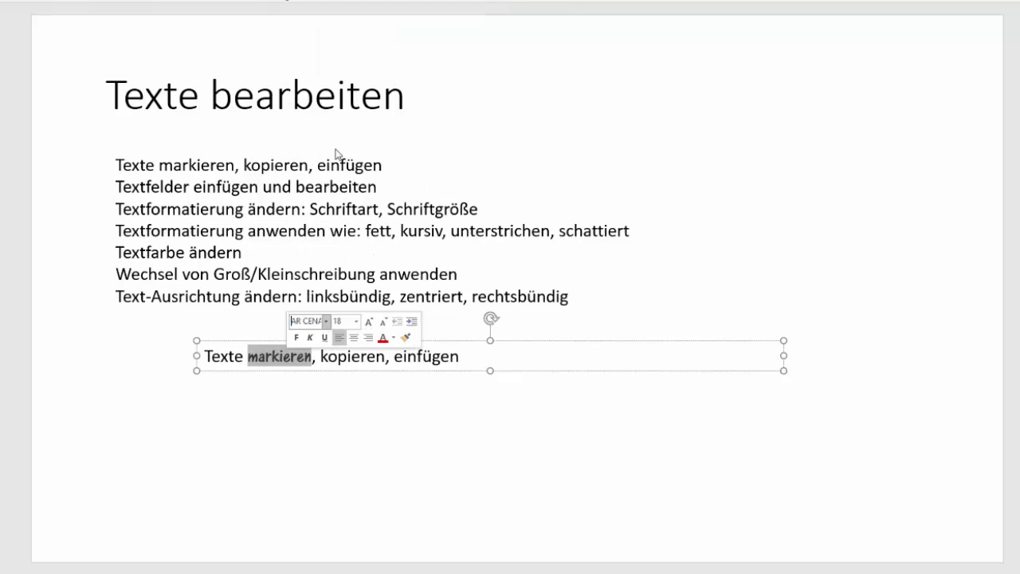
# Set 'kopieren' to the AR DESTINE font at size 48.
pyautogui.doubleClick(350, 360)
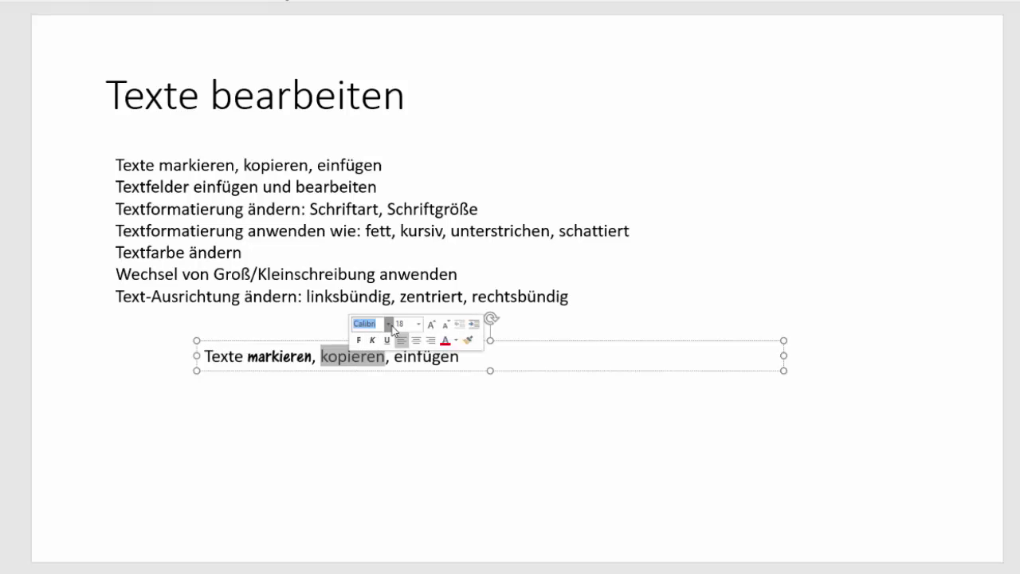
pyautogui.click(388, 325)
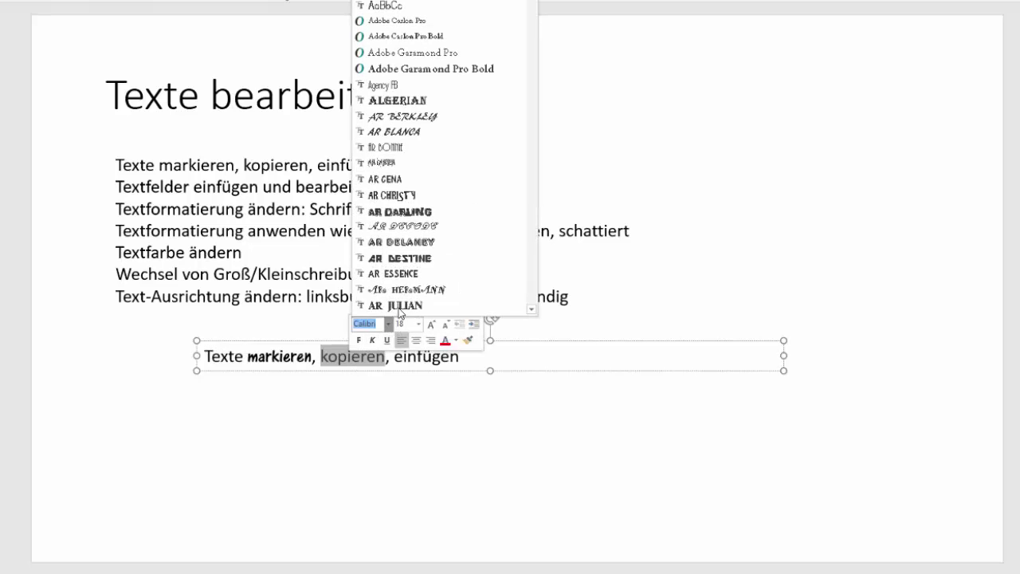
pyautogui.click(400, 258)
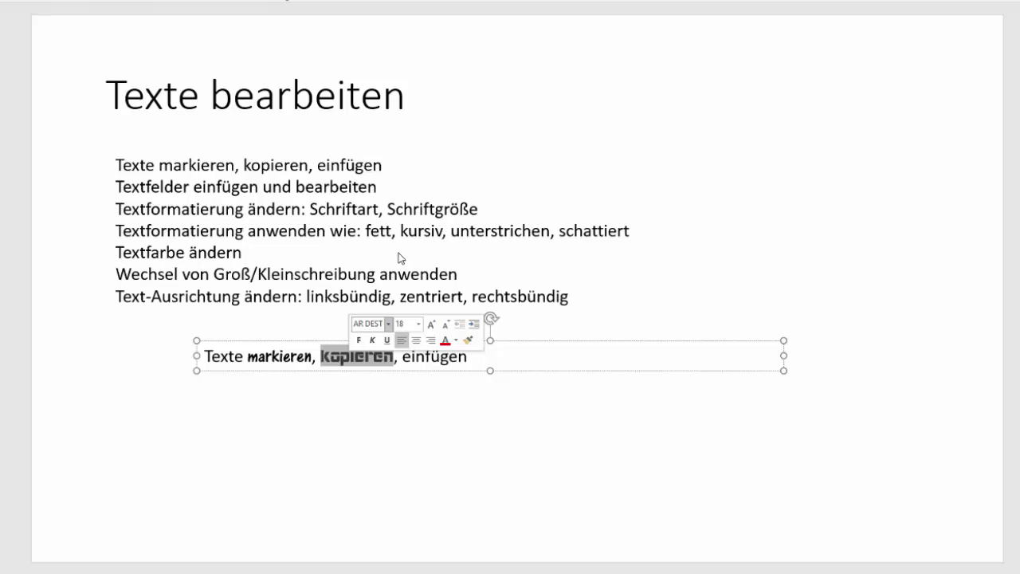
pyautogui.click(420, 325)
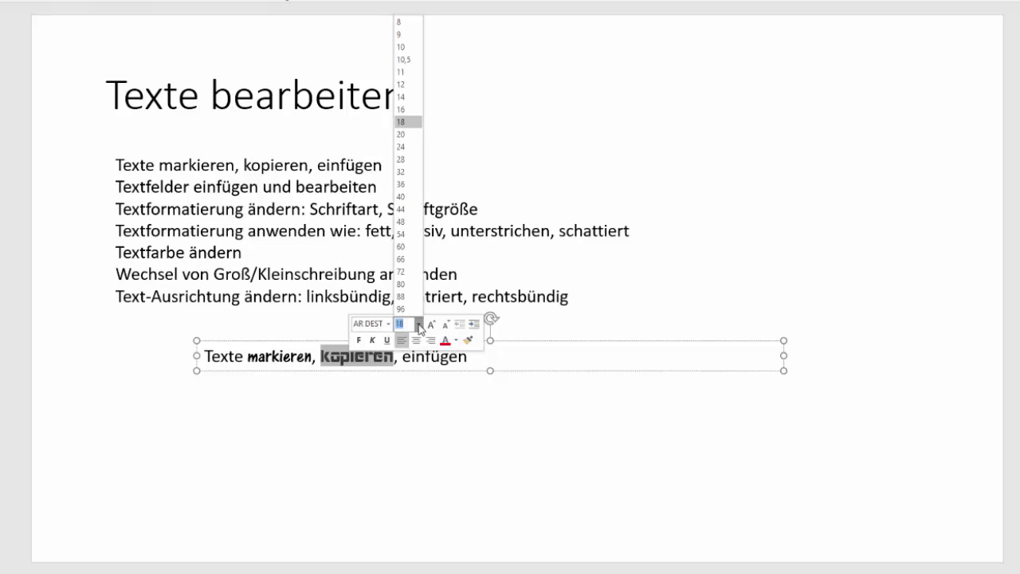
pyautogui.click(406, 222)
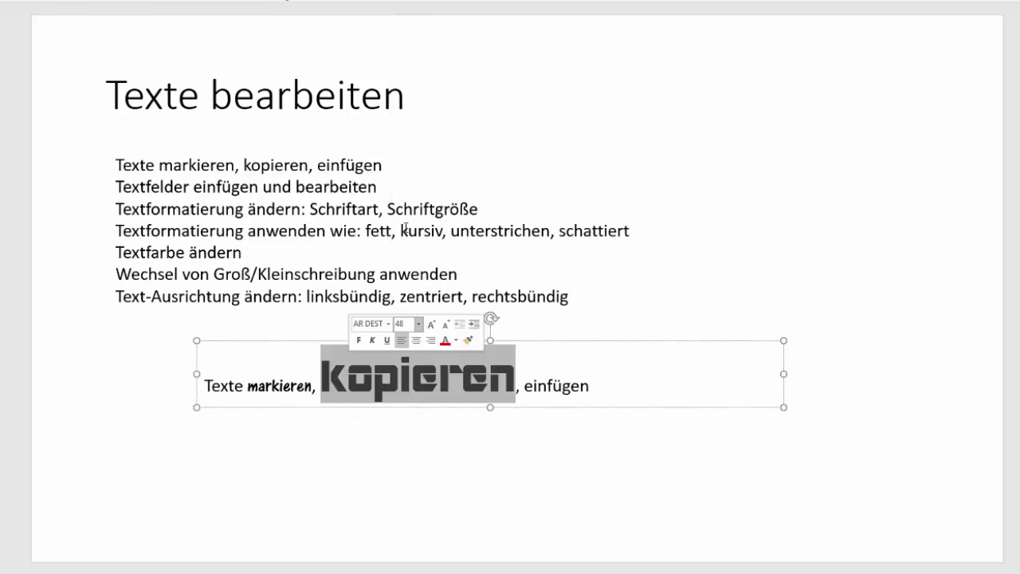
pyautogui.click(401, 375)
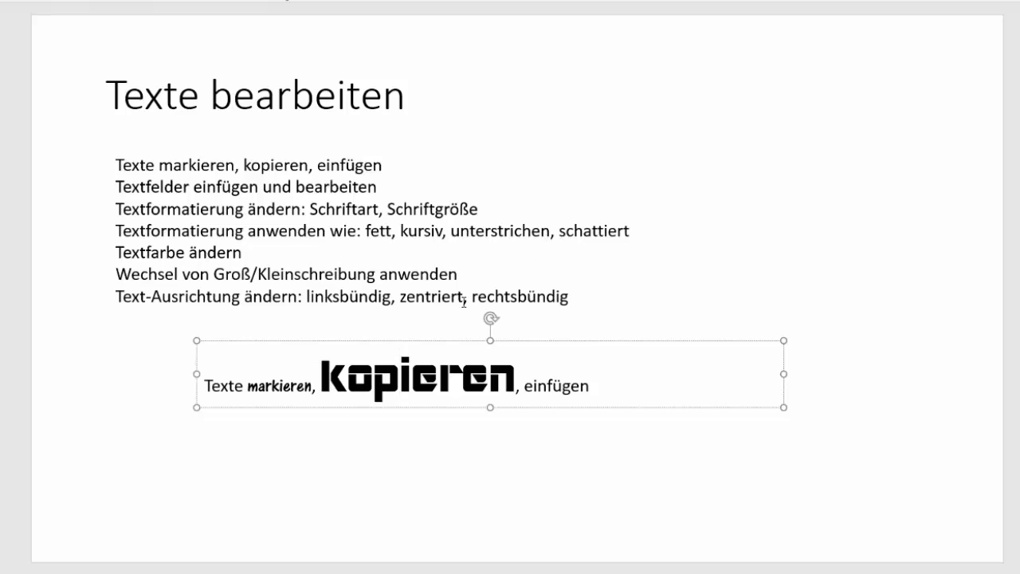
# Make the word 'Texte' bold, italic and underlined.
pyautogui.doubleClick(231, 383)
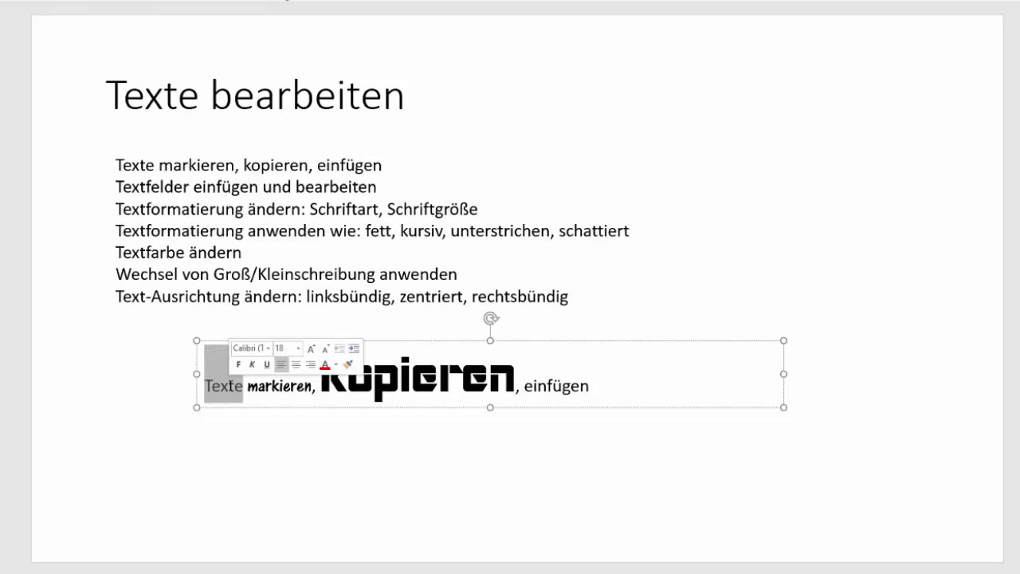
pyautogui.click(238, 364)
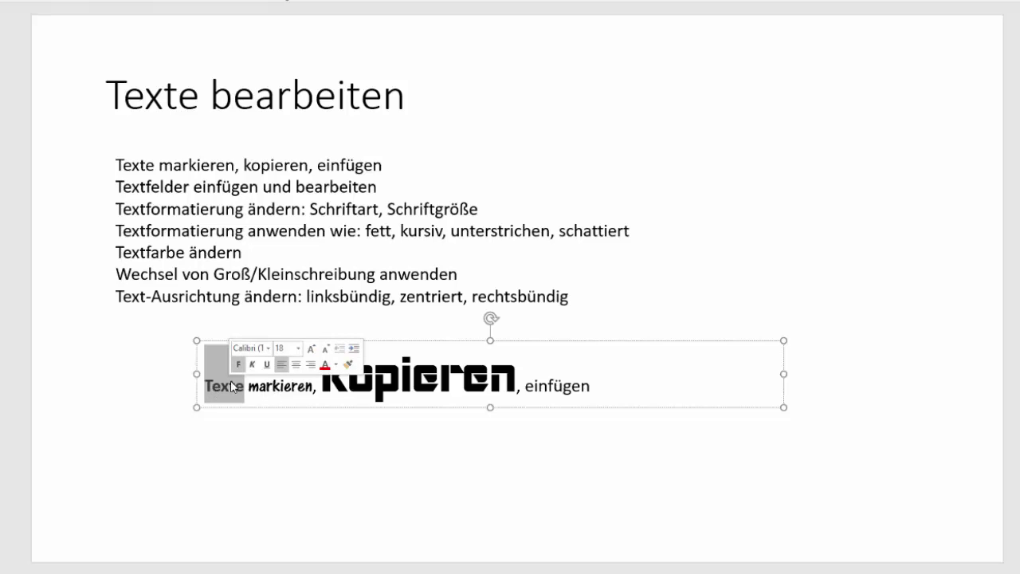
pyautogui.click(253, 365)
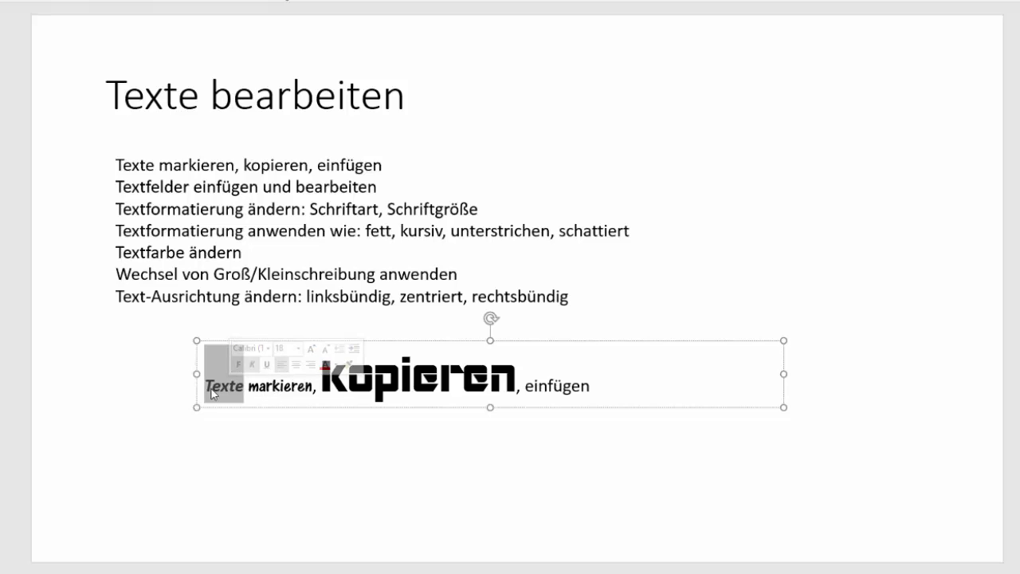
pyautogui.click(267, 365)
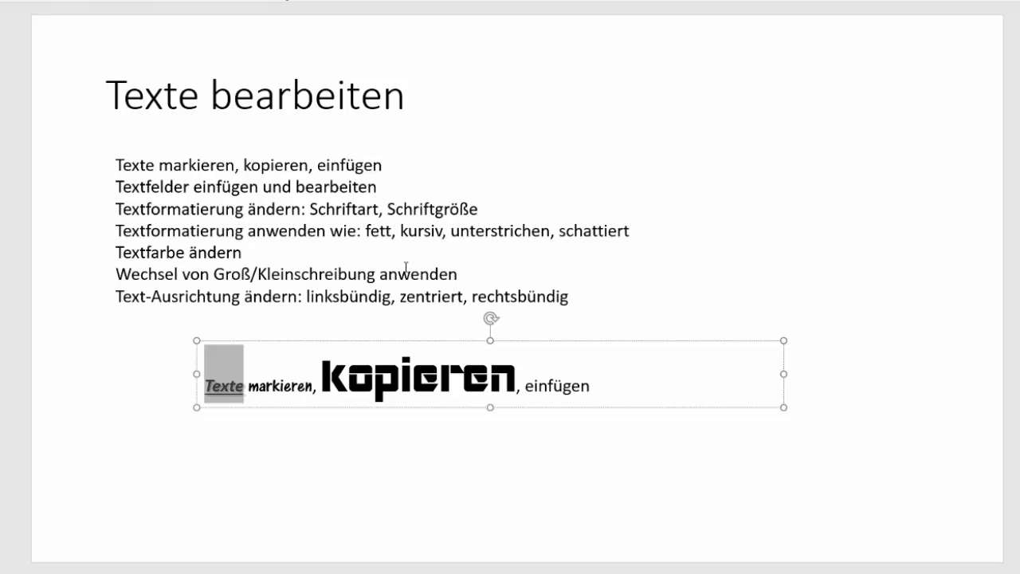
# Set 'einfügen' to 80 pt and colour it gold-yellow after briefly trying red.
pyautogui.doubleClick(553, 386)
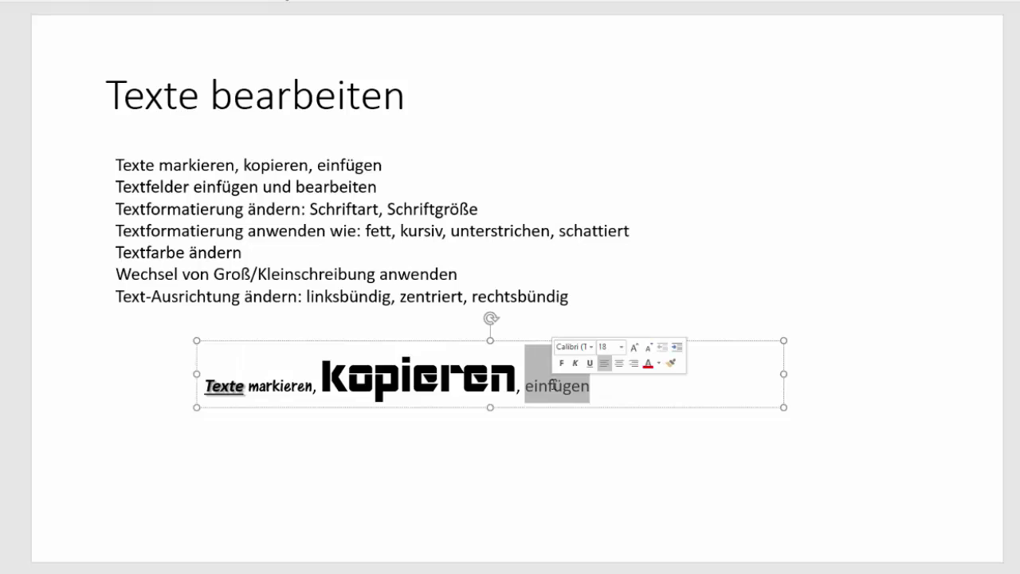
pyautogui.click(622, 346)
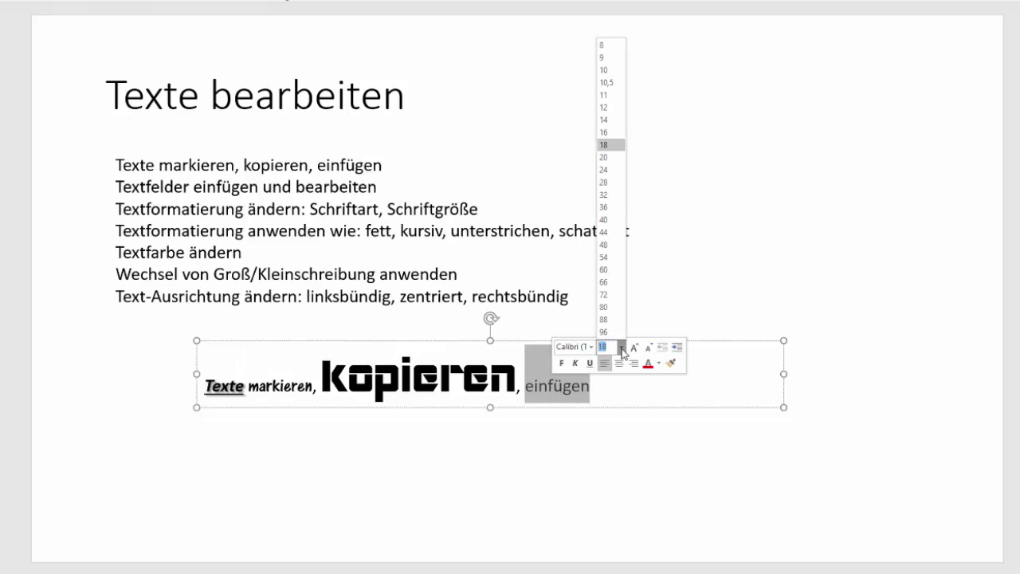
pyautogui.click(617, 308)
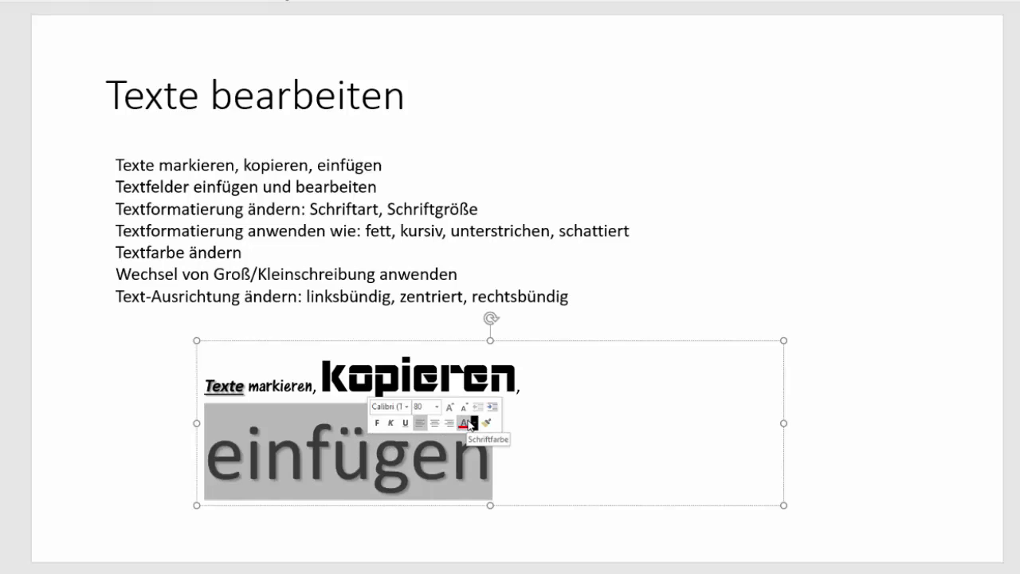
pyautogui.click(464, 424)
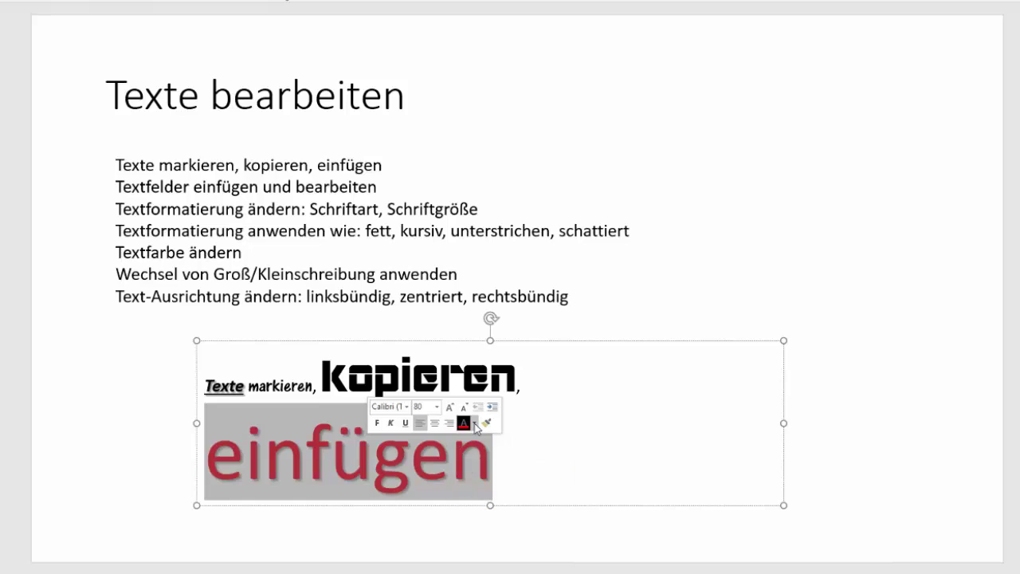
pyautogui.click(476, 427)
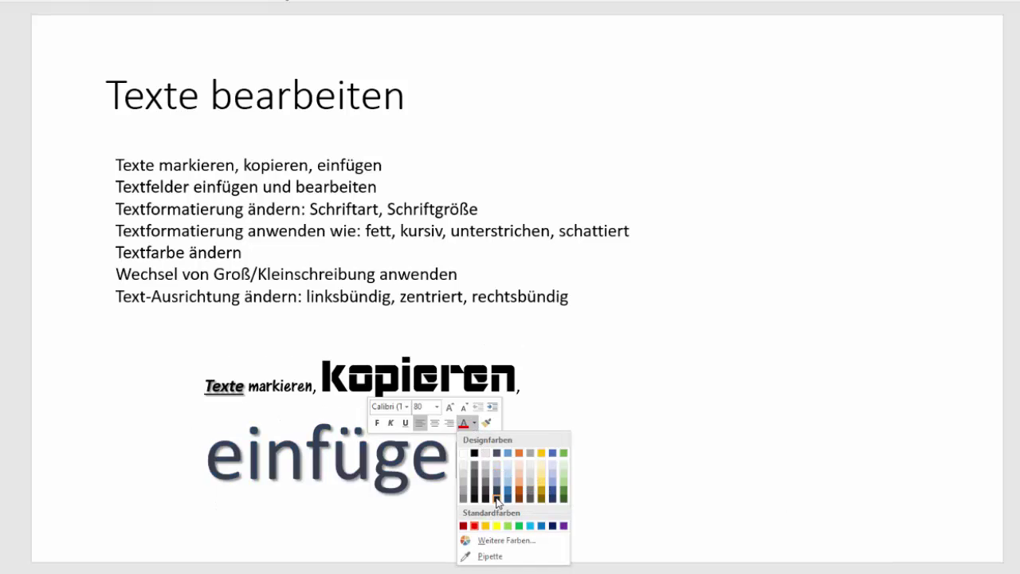
pyautogui.click(541, 455)
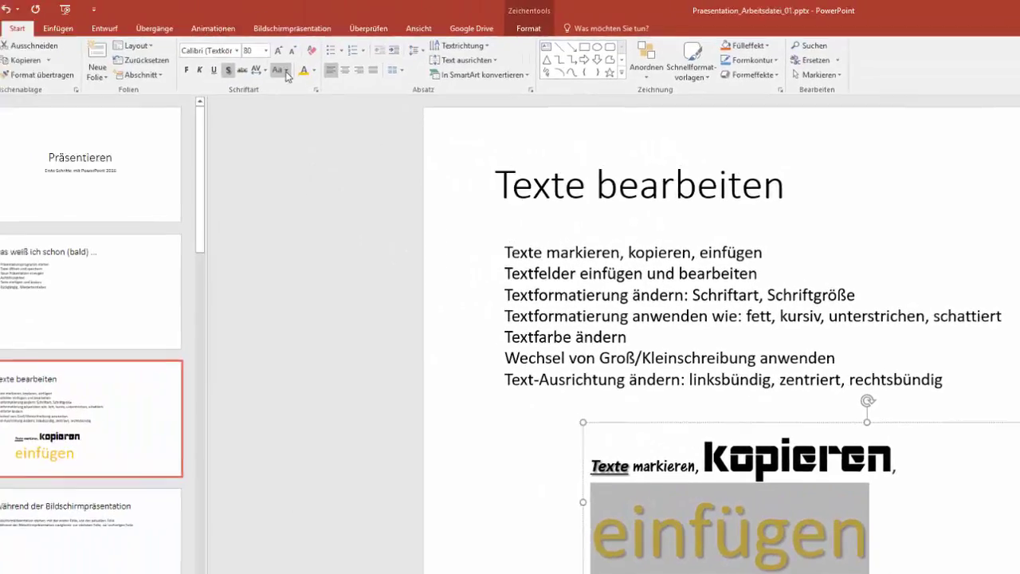
# Change 'einfügen' to all capitals with the GROSSBUCHSTABEN case option.
pyautogui.click(285, 72)
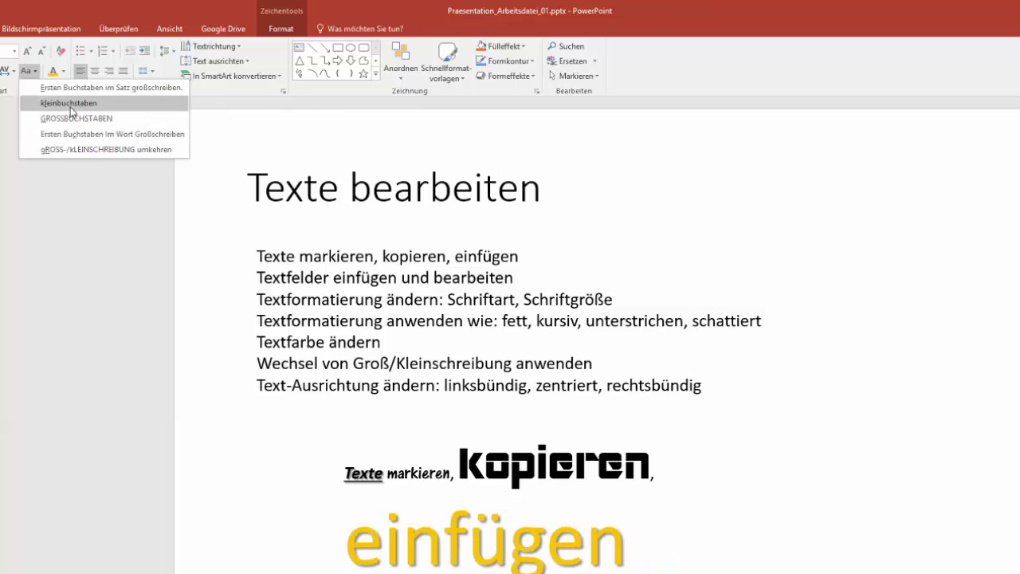
pyautogui.click(68, 118)
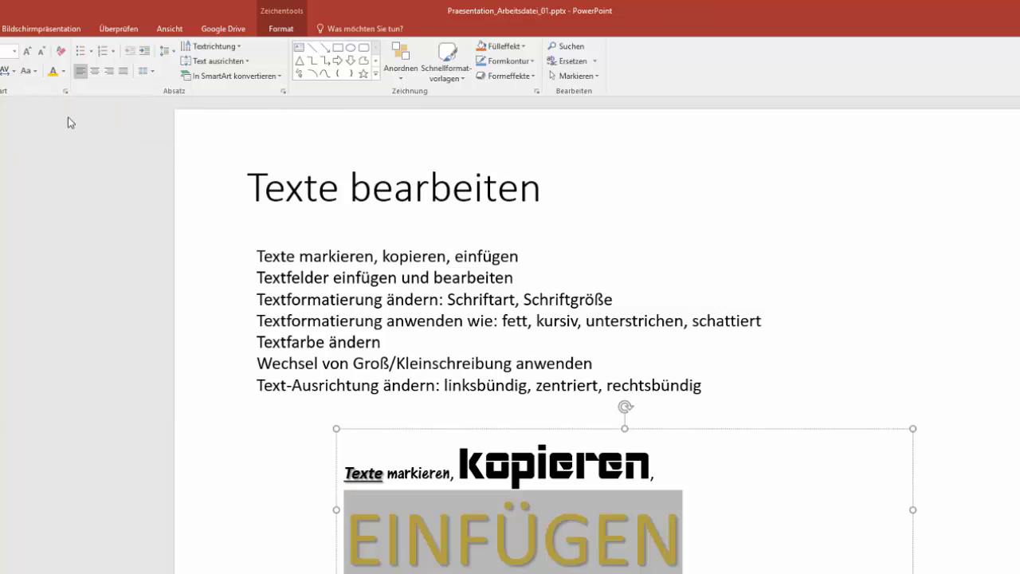
# Enlarge 'EINFÜGEN' to 96 pt, then shrink it step by step to 66 pt.
pyautogui.click(486, 542)
pyautogui.doubleClick(486, 539)
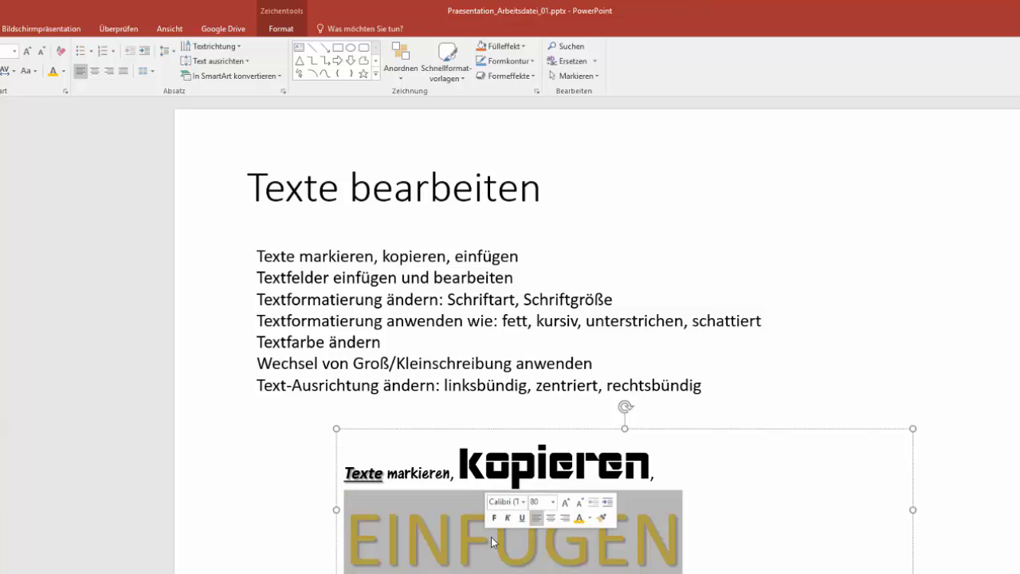
pyautogui.click(566, 503)
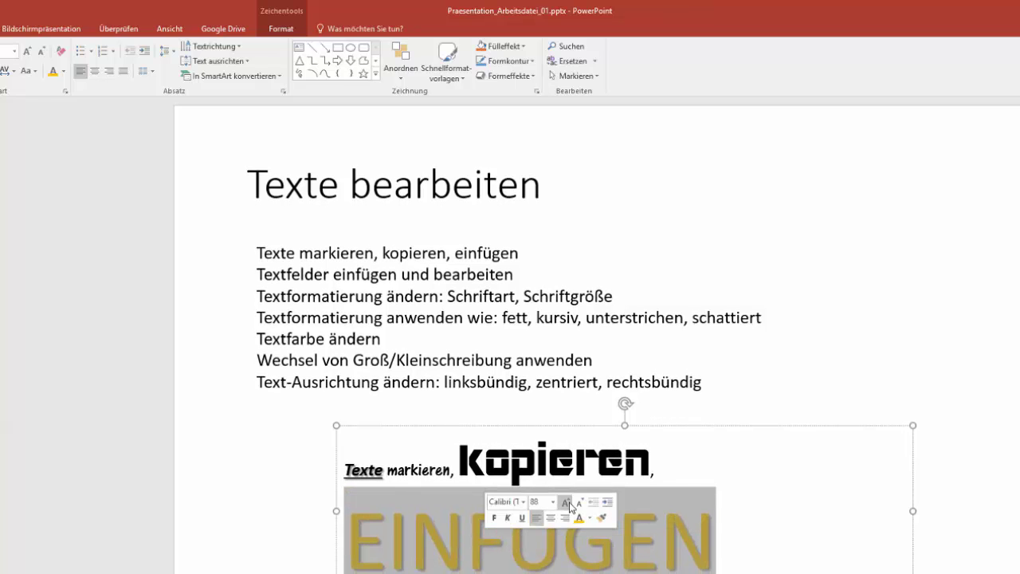
pyautogui.click(565, 503)
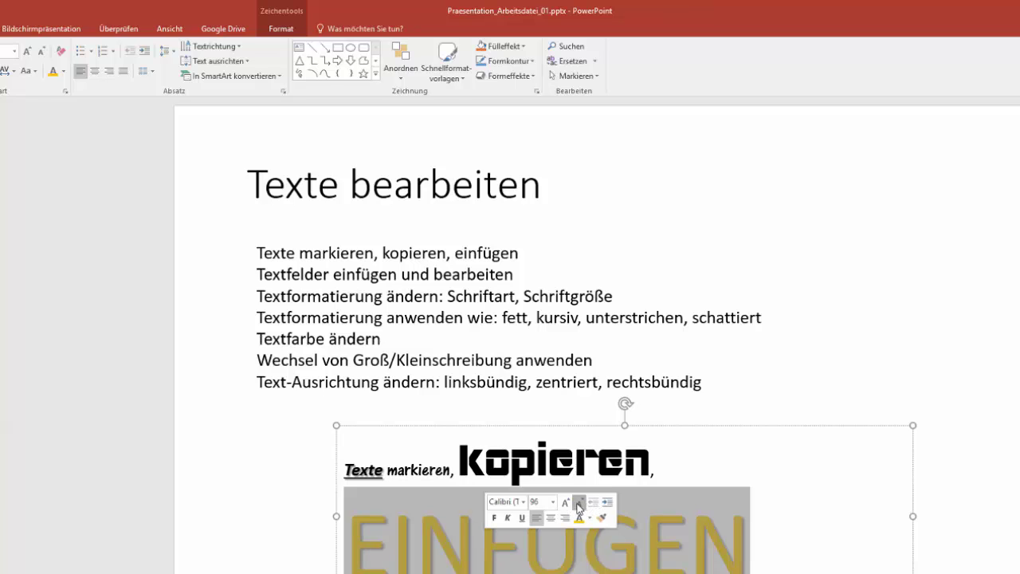
pyautogui.click(579, 502)
pyautogui.click(579, 503)
pyautogui.click(579, 503)
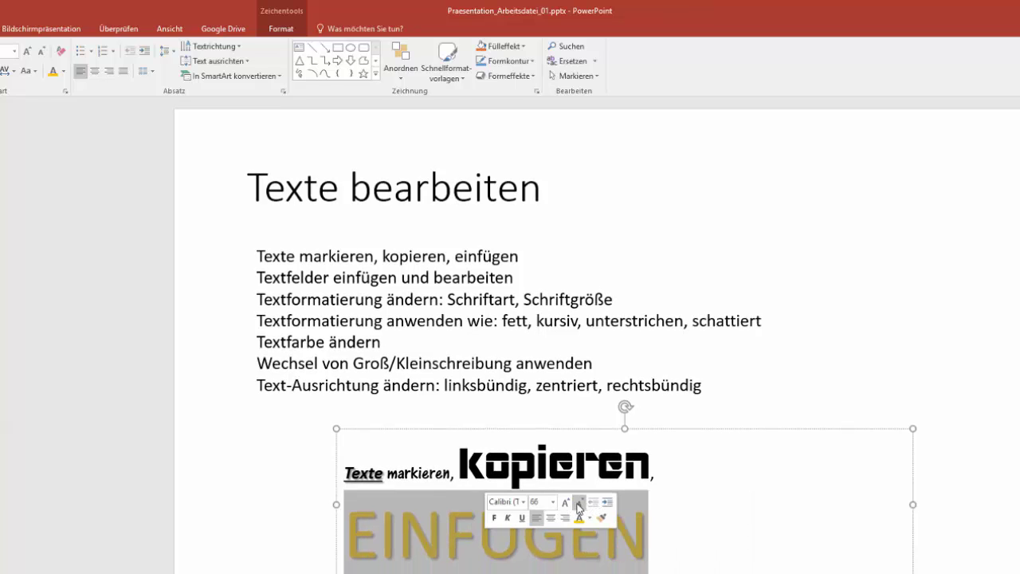
pyautogui.click(579, 503)
pyautogui.click(451, 548)
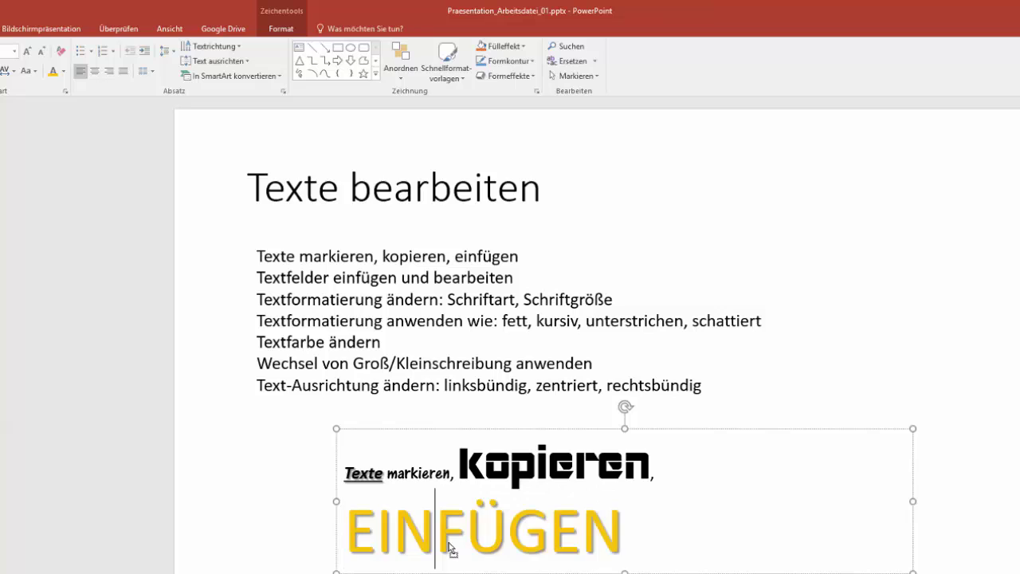
# Try centred and left alignment, then right-align the text box's lines with Ctrl+R.
pyautogui.doubleClick(505, 532)
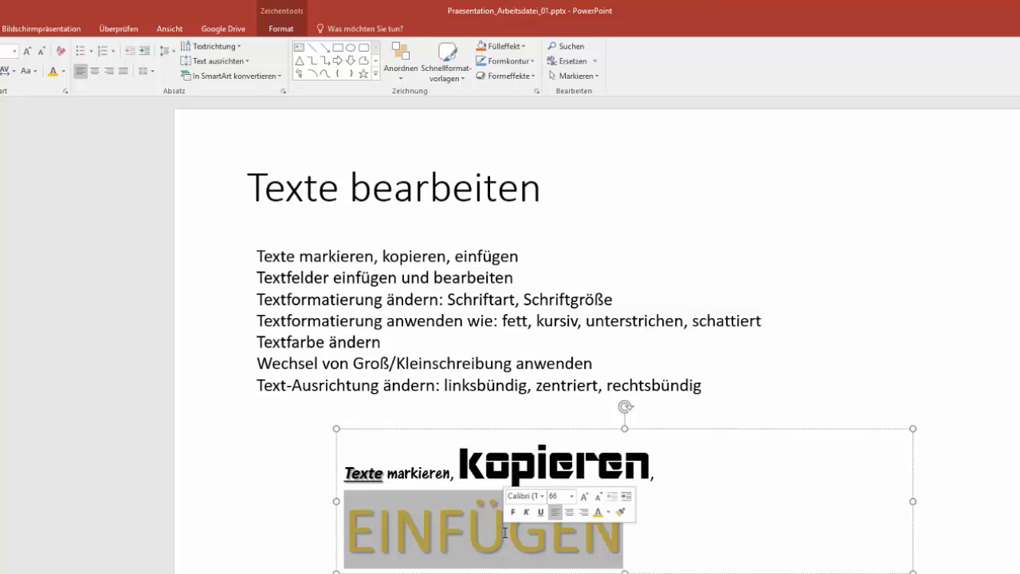
pyautogui.click(571, 512)
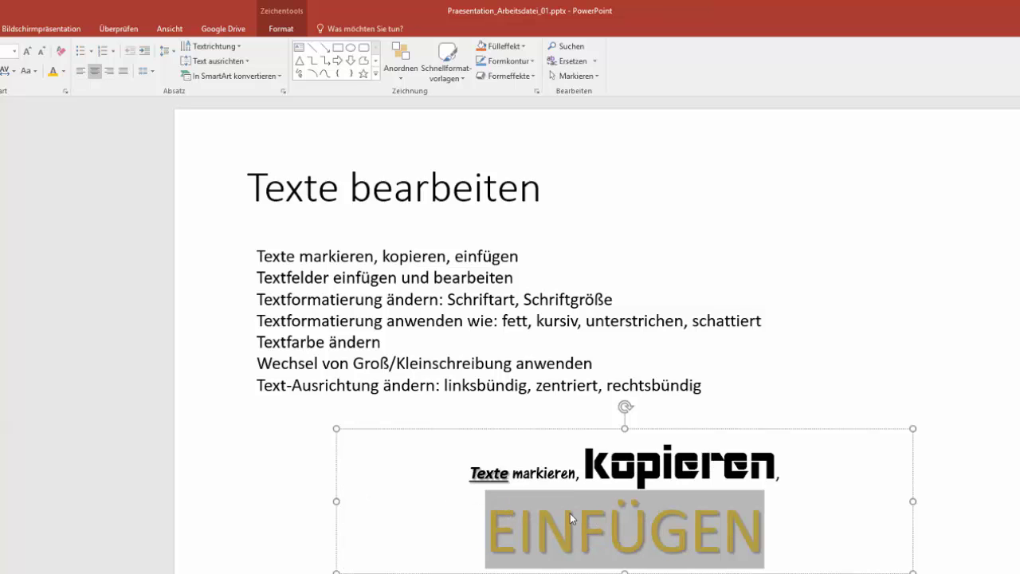
pyautogui.rightClick(634, 524)
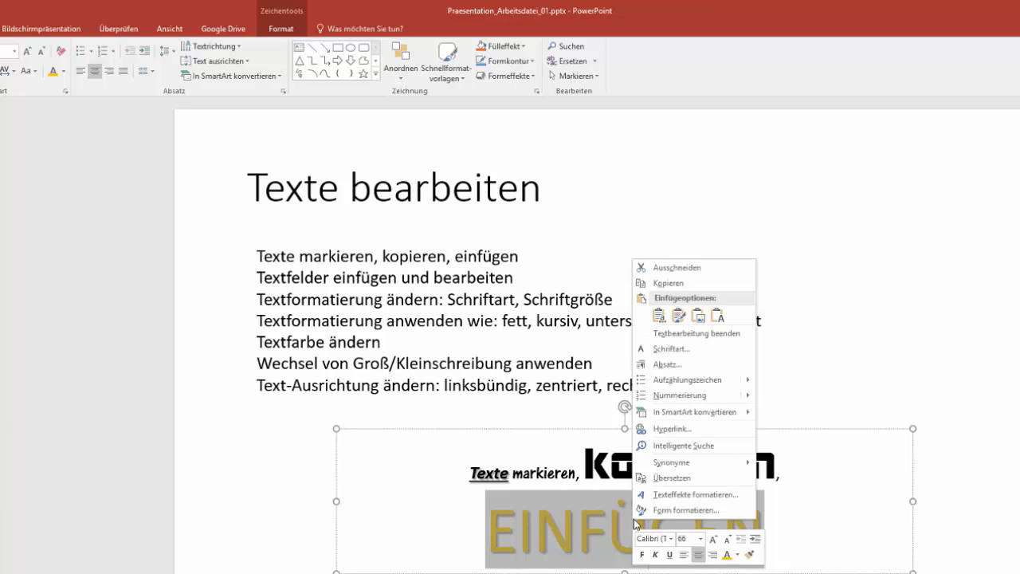
pyautogui.click(683, 558)
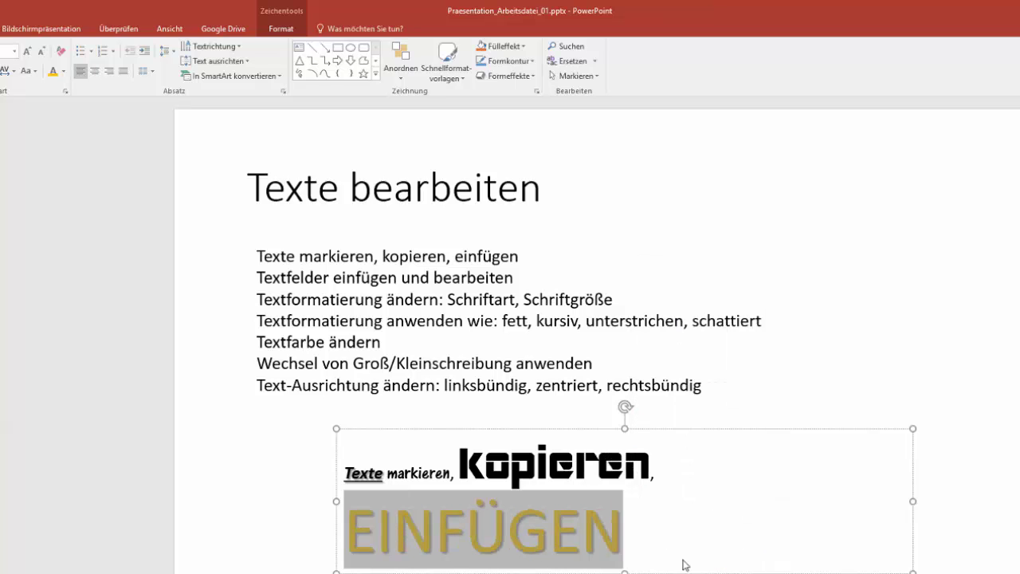
pyautogui.rightClick(506, 522)
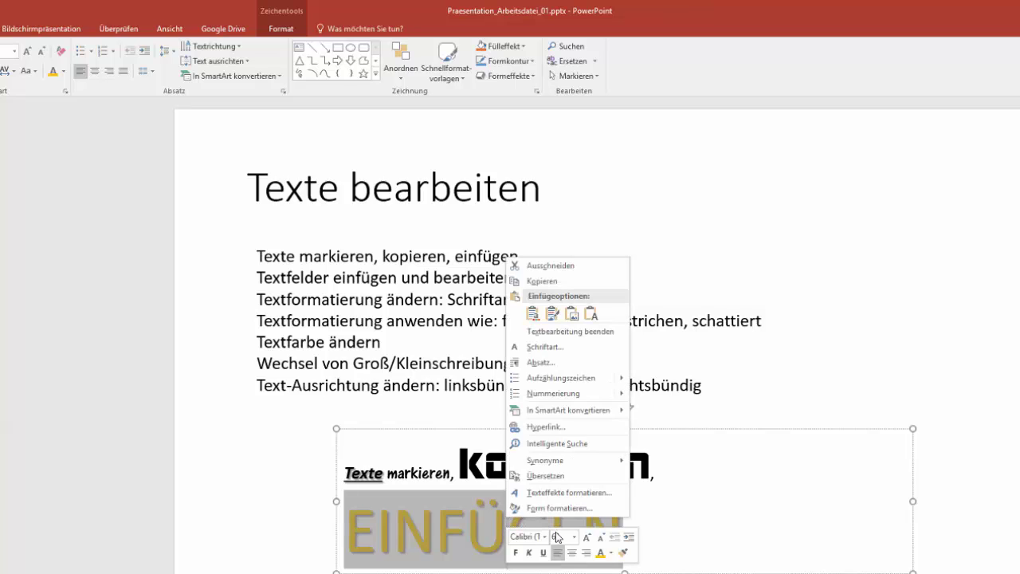
pyautogui.click(586, 549)
pyautogui.hotkey('ctrl', 'r')
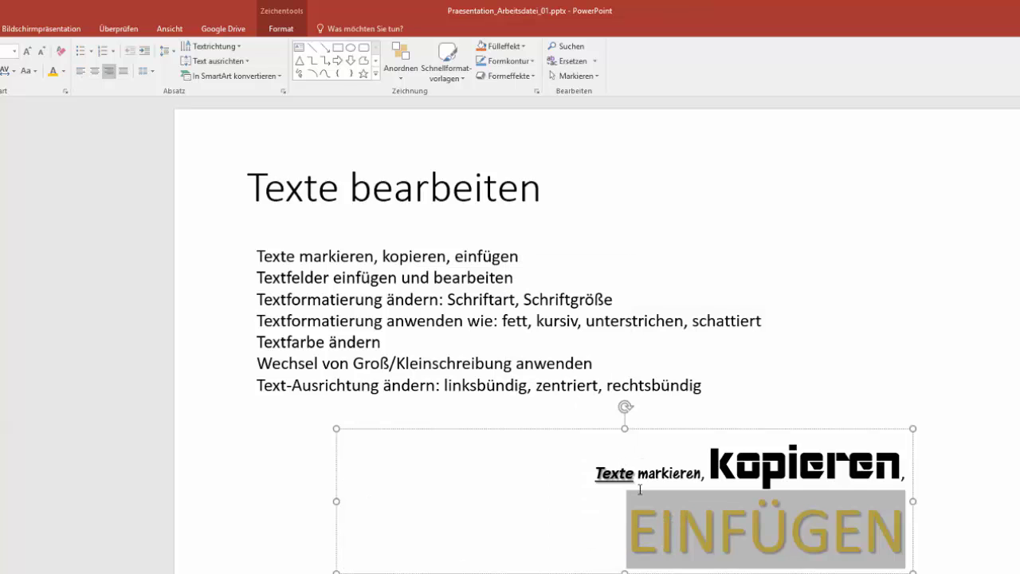
pyautogui.click(653, 504)
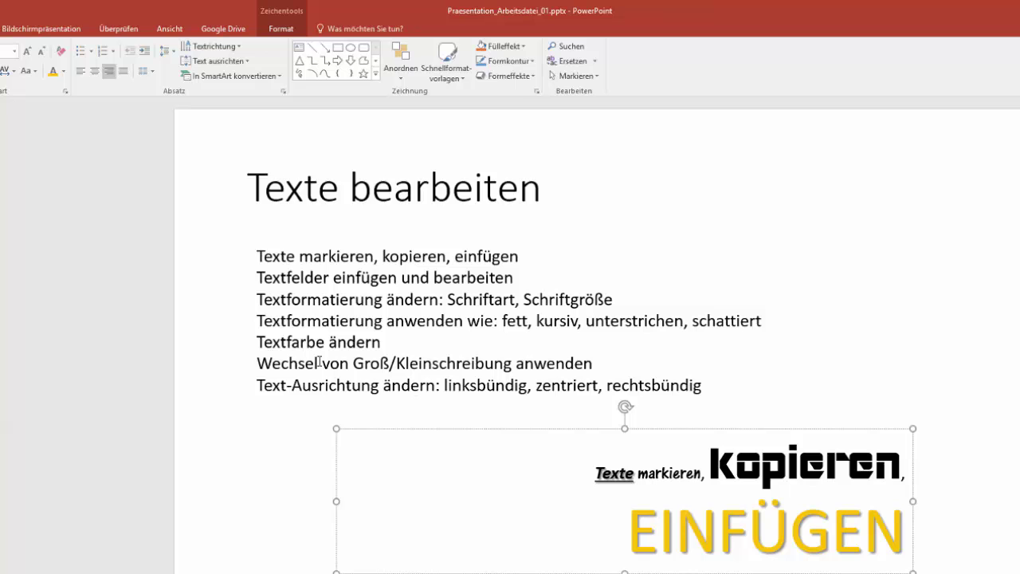